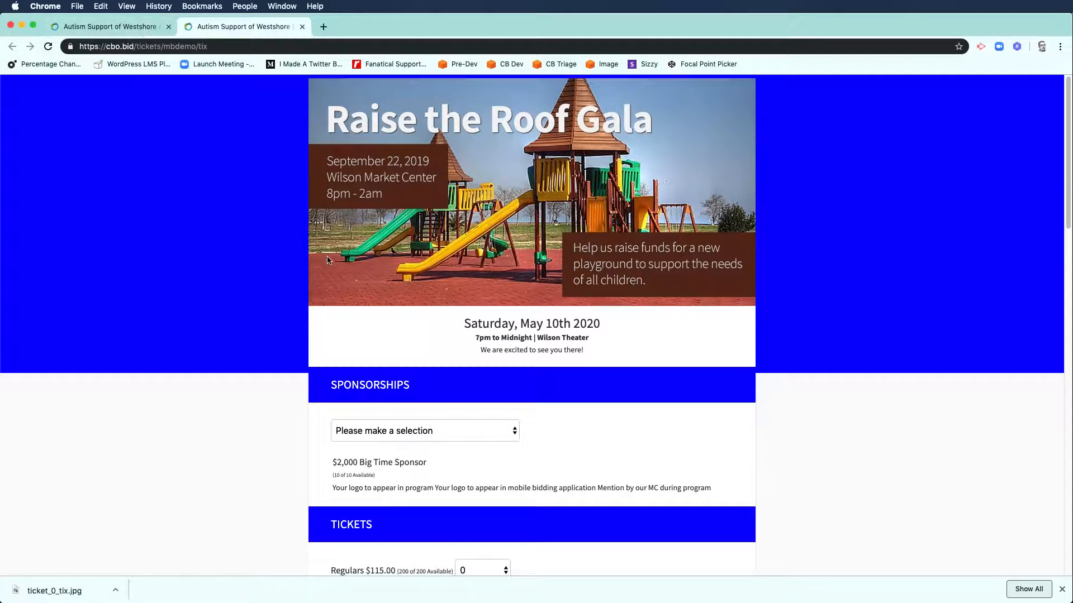
Step: Review the public Raise the Roof Gala ticket page, then switch to the admin Ticket Page Settings tab
{"action": "scroll", "coordinate": [342, 387], "scroll_direction": "down", "scroll_amount": 5}
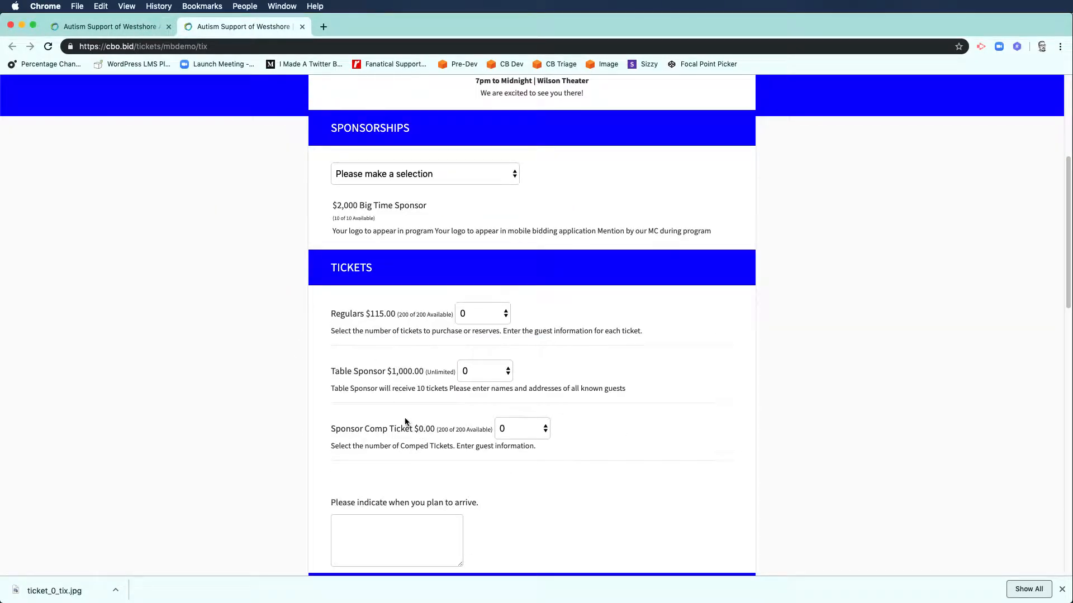
{"action": "scroll", "coordinate": [335, 251], "scroll_direction": "up", "scroll_amount": 3}
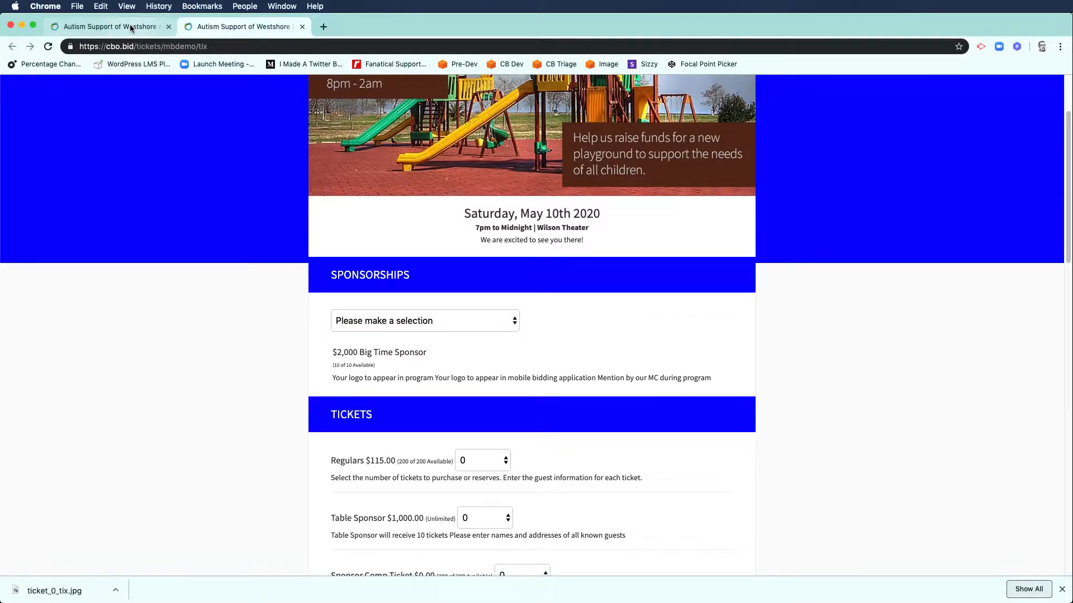
{"action": "left_click", "coordinate": [129, 26]}
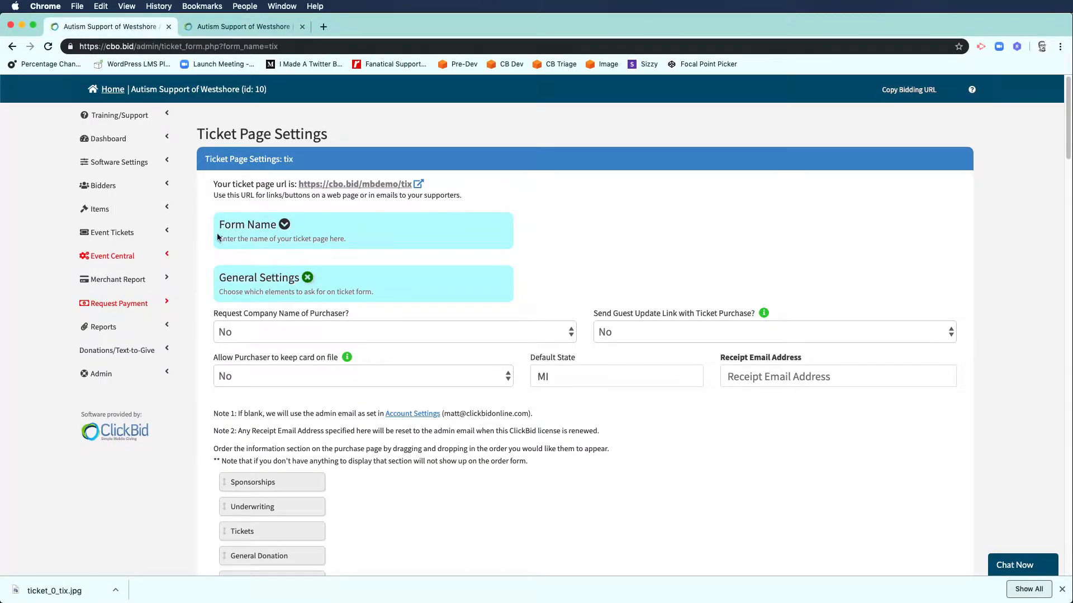
Step: Open Event Tickets > Modify Tickets and review the tickets, Big Time Sponsor level, underwriting and meals
{"action": "left_click", "coordinate": [112, 233]}
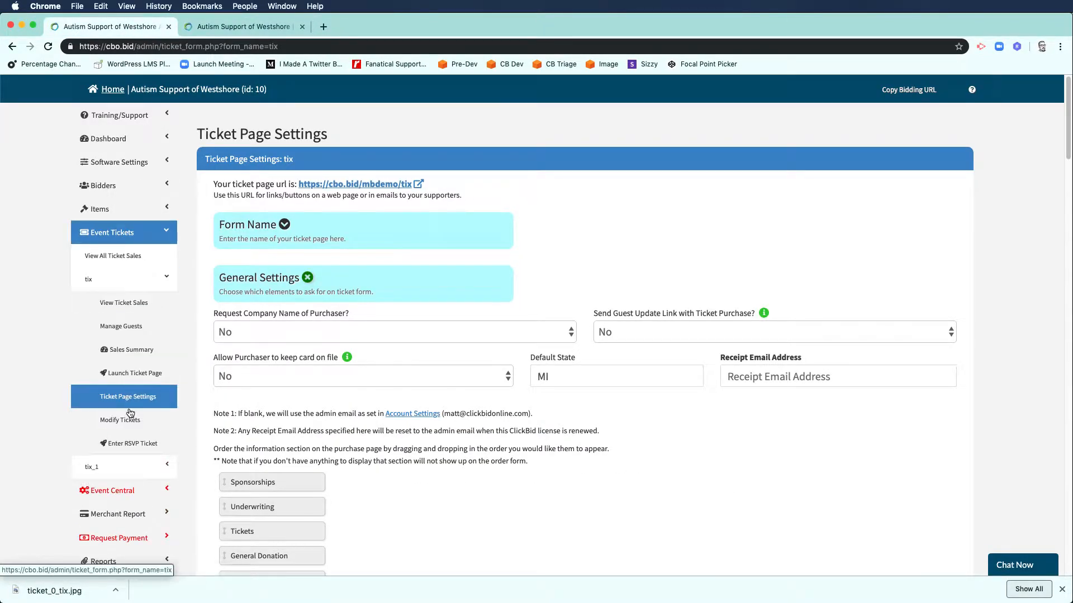
{"action": "left_click", "coordinate": [141, 423]}
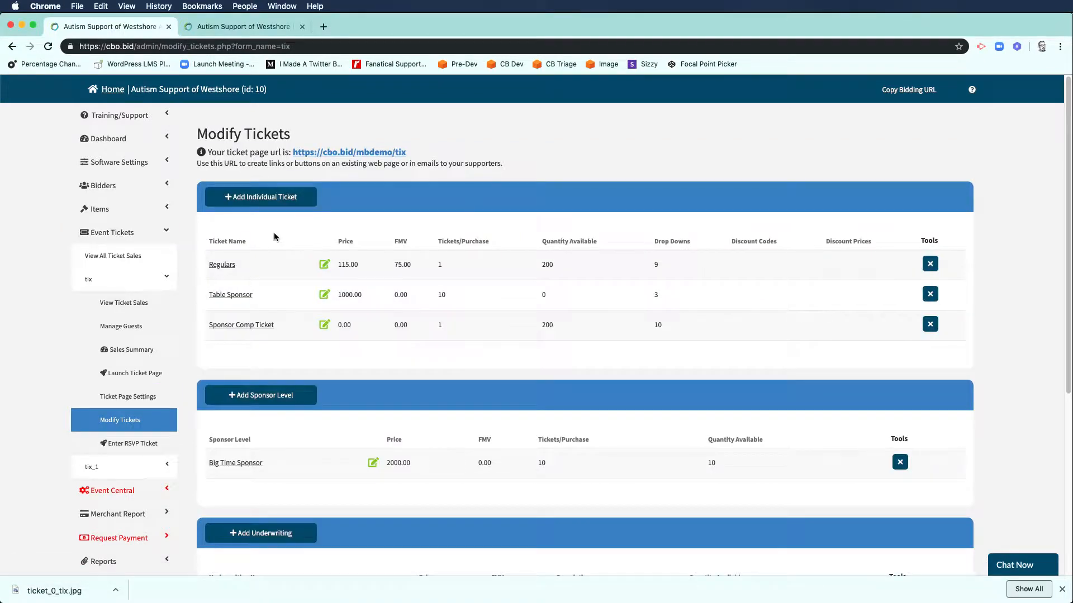
{"action": "scroll", "coordinate": [399, 391], "scroll_direction": "down", "scroll_amount": 3}
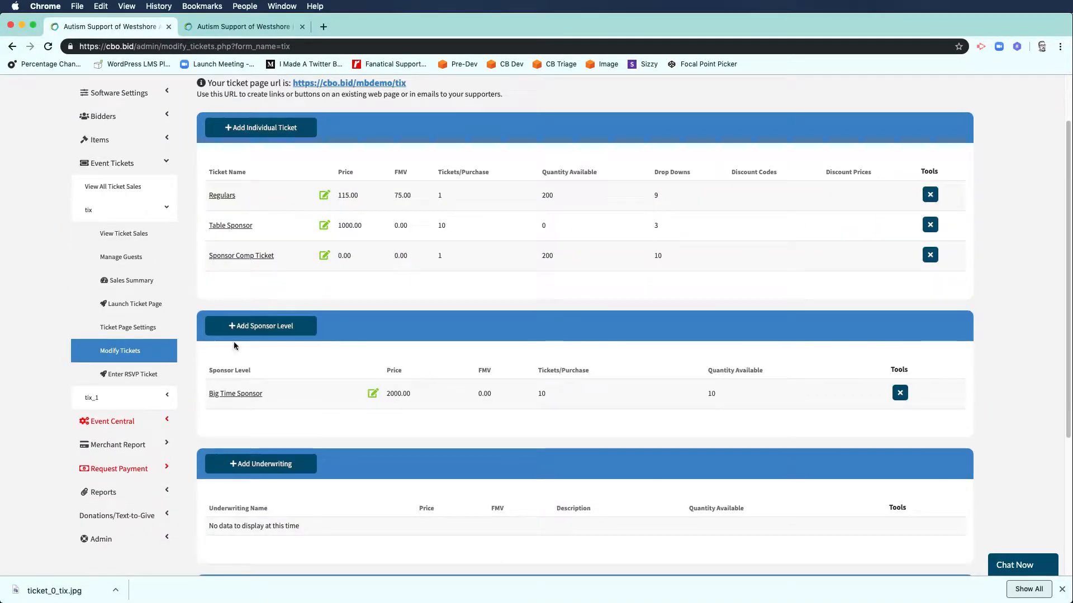
{"action": "scroll", "coordinate": [309, 337], "scroll_direction": "down", "scroll_amount": 2}
{"action": "scroll", "coordinate": [319, 436], "scroll_direction": "down", "scroll_amount": 5}
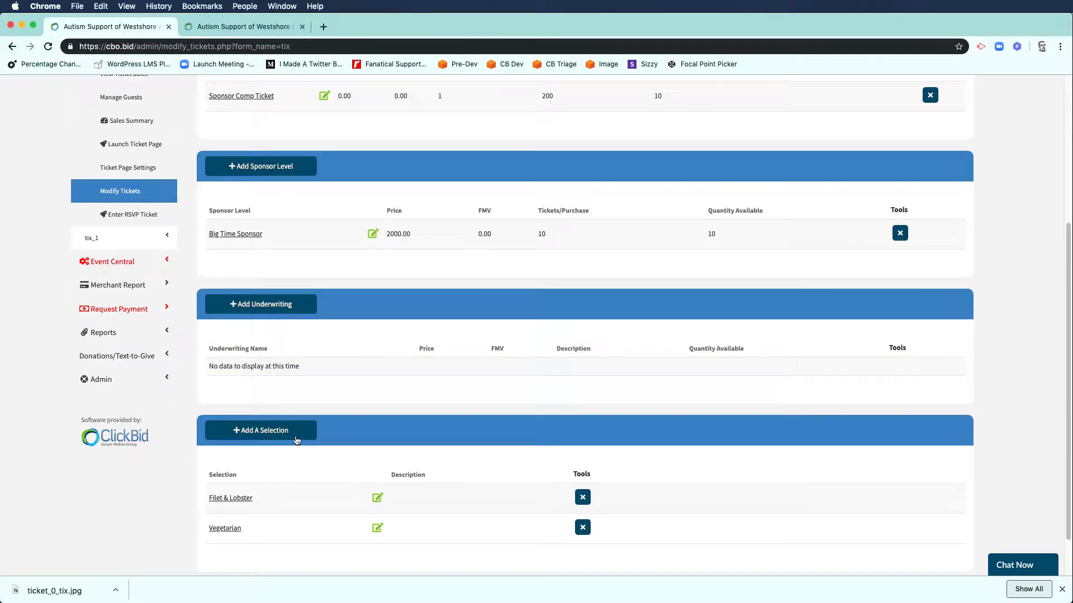
{"action": "scroll", "coordinate": [300, 442], "scroll_direction": "up", "scroll_amount": 10}
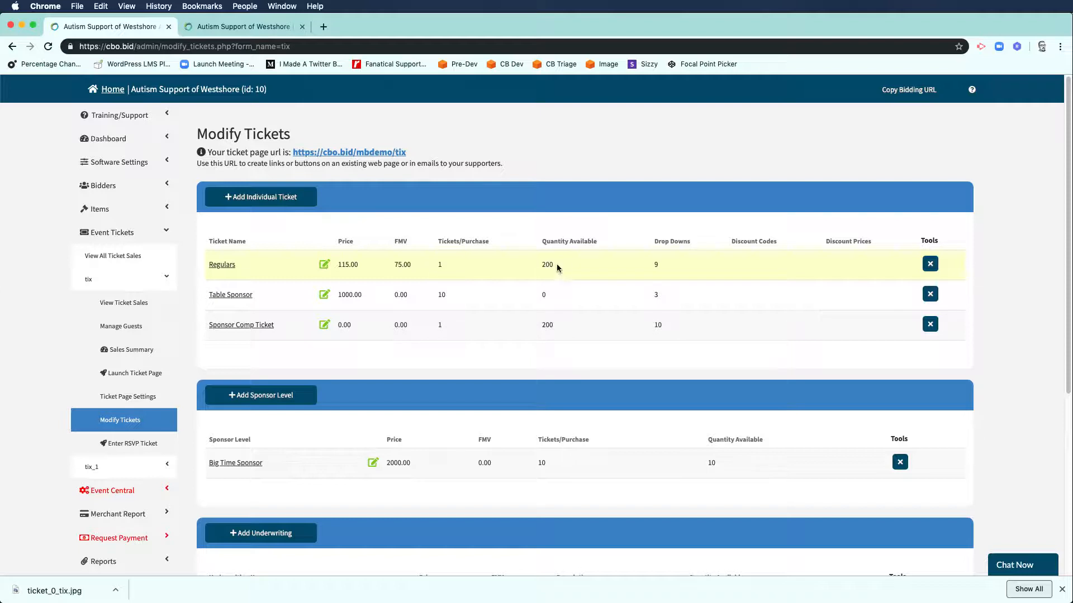
Step: Open the Regulars ticket form, showing price 115.00, fair market value 75.00 and 200 available
{"action": "left_click", "coordinate": [229, 265]}
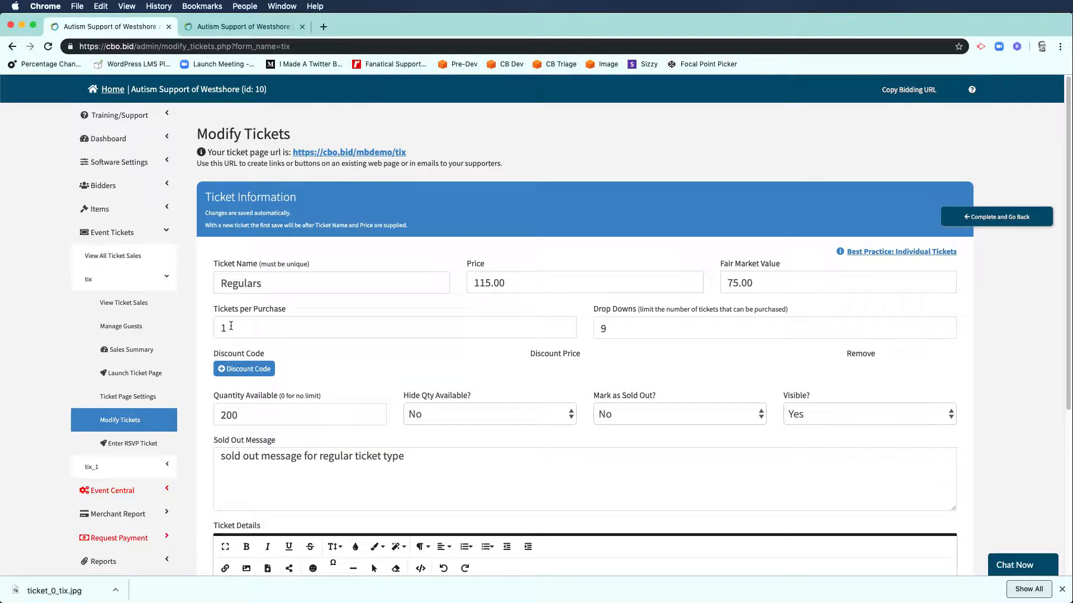
{"action": "scroll", "coordinate": [347, 366], "scroll_direction": "down", "scroll_amount": 2}
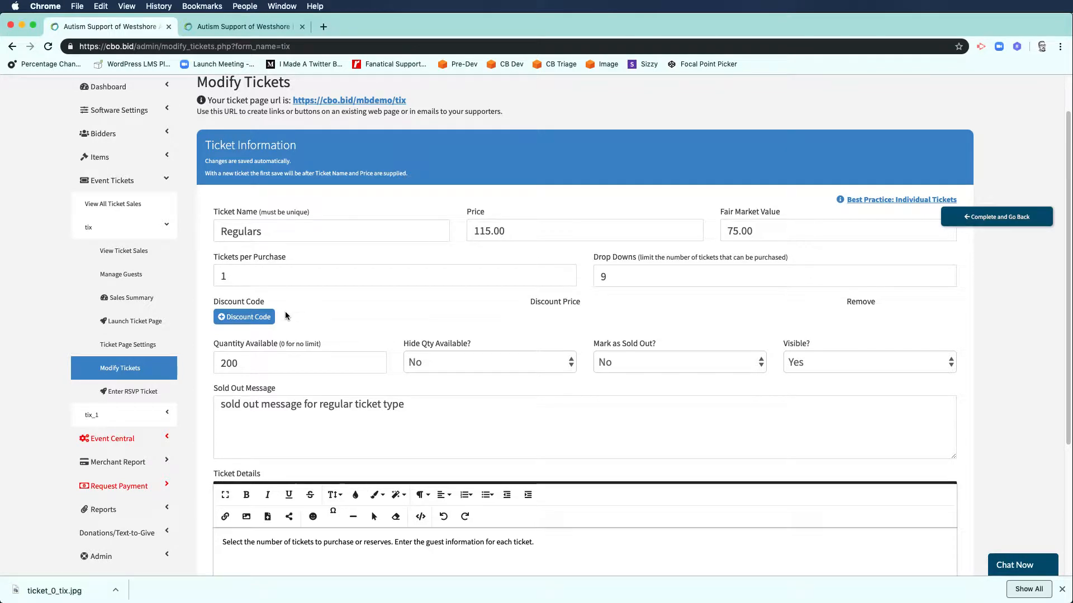
{"action": "scroll", "coordinate": [258, 319], "scroll_direction": "down", "scroll_amount": 1}
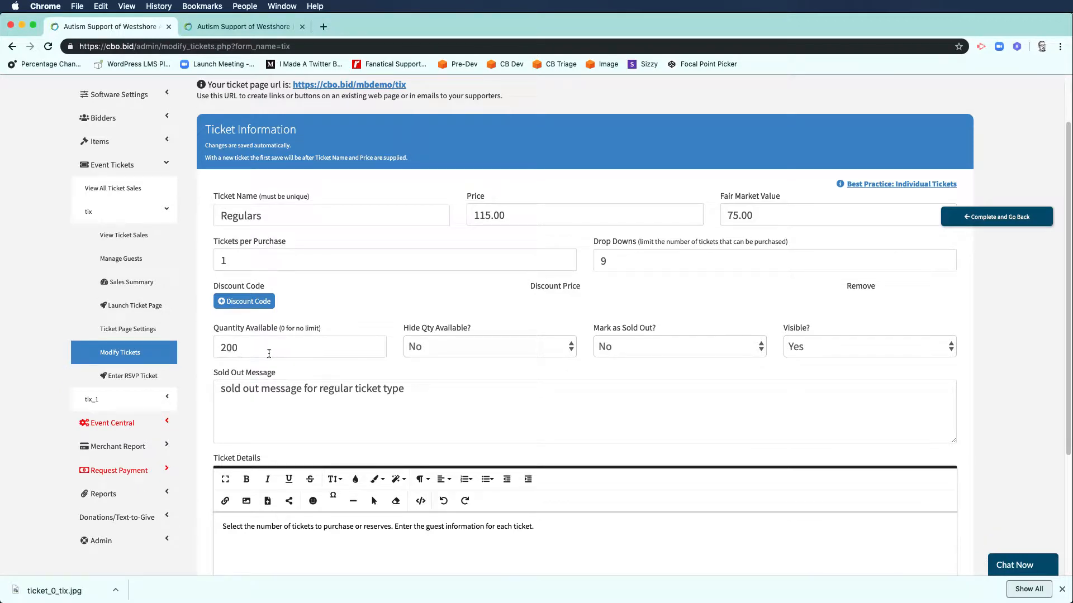
{"action": "left_click", "coordinate": [421, 352]}
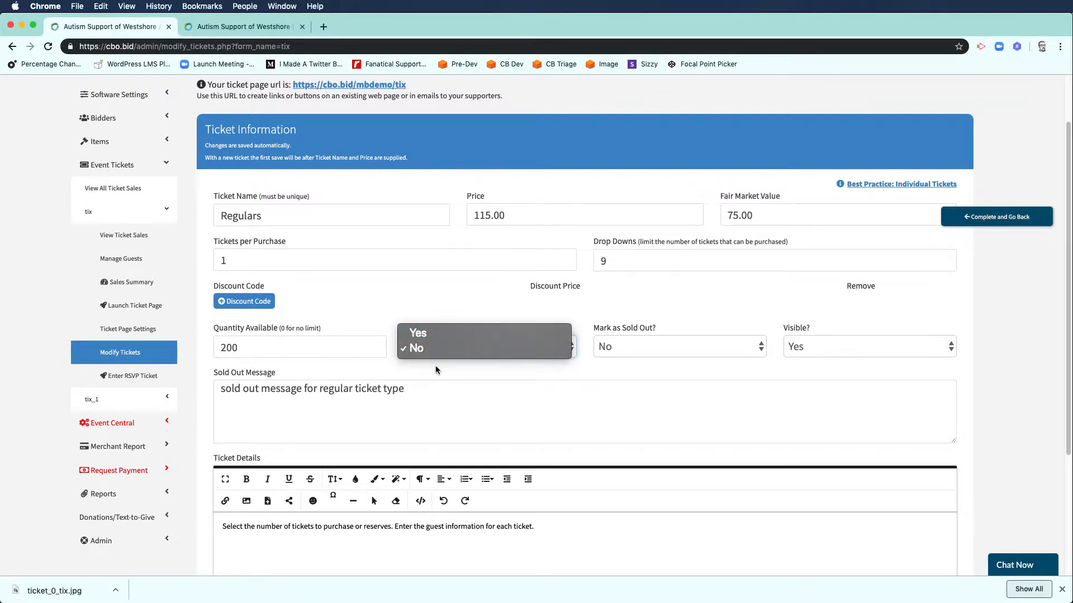
{"action": "left_click", "coordinate": [436, 370]}
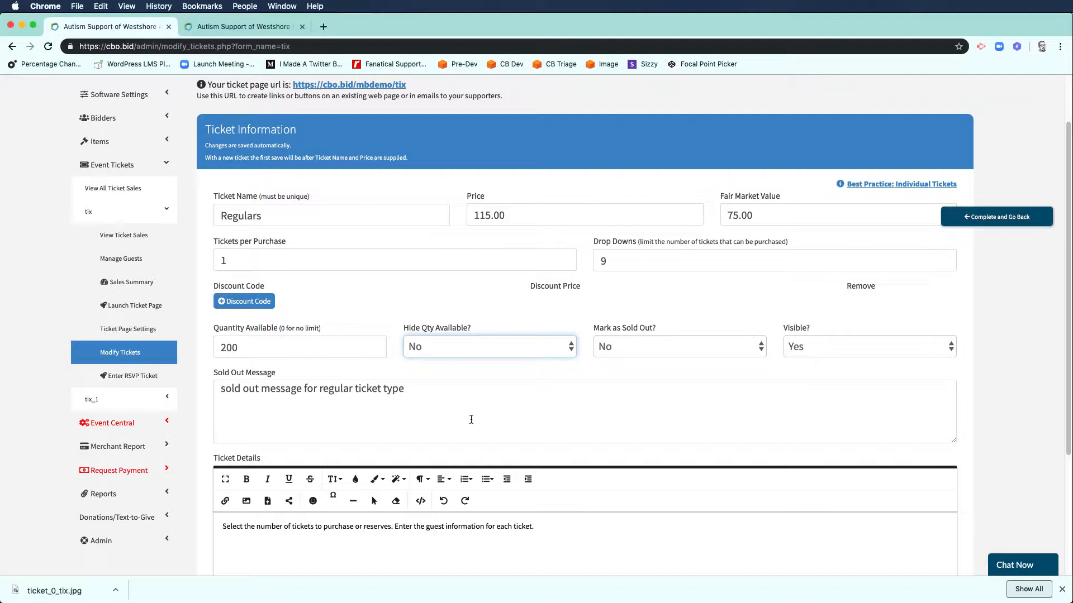
{"action": "scroll", "coordinate": [467, 416], "scroll_direction": "down", "scroll_amount": 3}
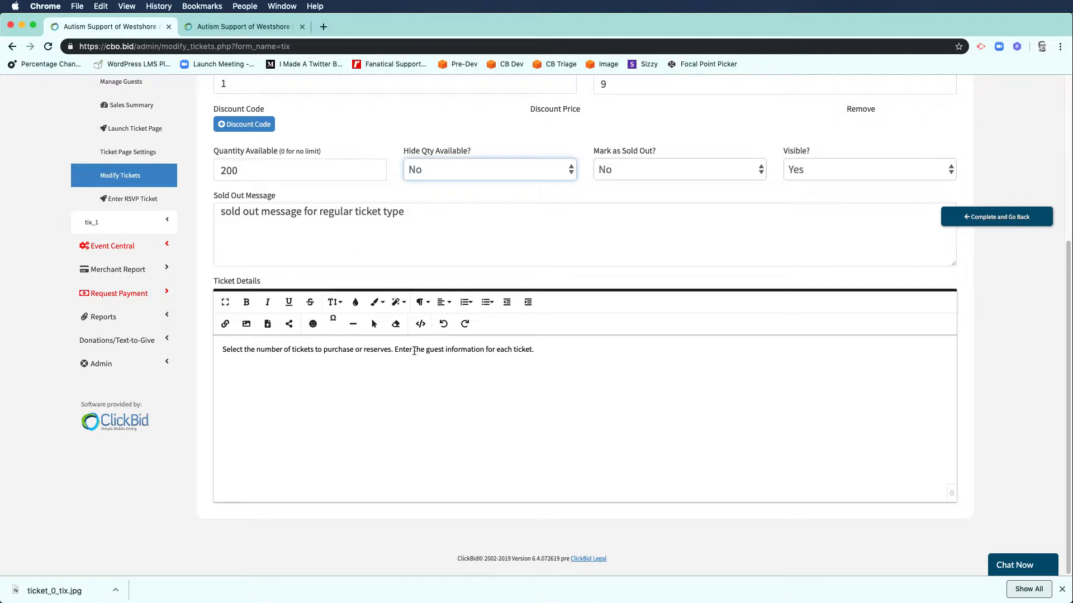
Step: Compare against the public page, then delete 'or reserves' from the Regulars description
{"action": "left_click", "coordinate": [245, 26]}
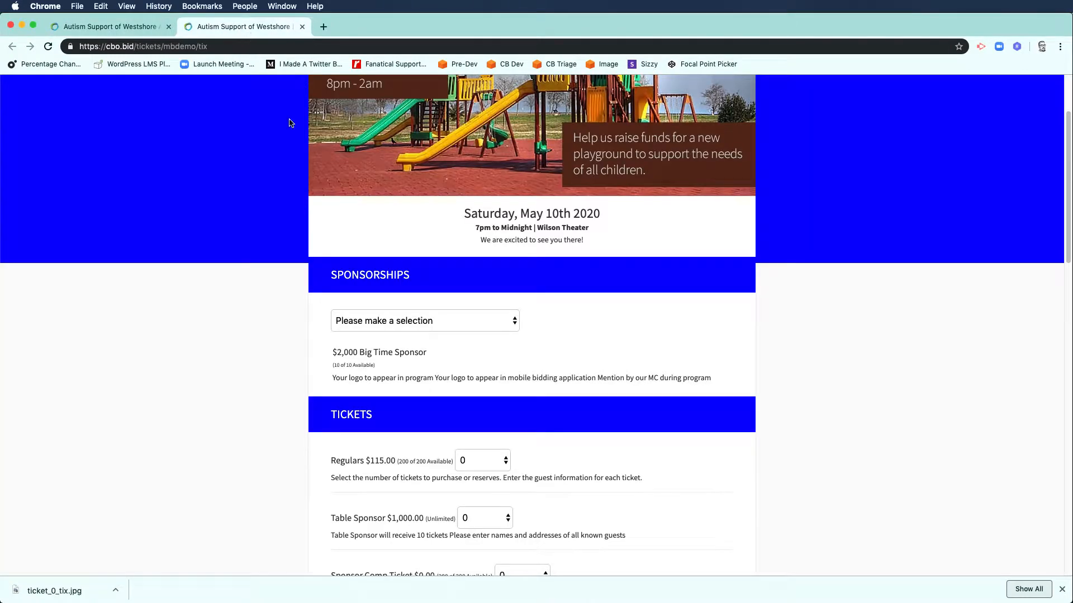
{"action": "scroll", "coordinate": [347, 395], "scroll_direction": "down", "scroll_amount": 2}
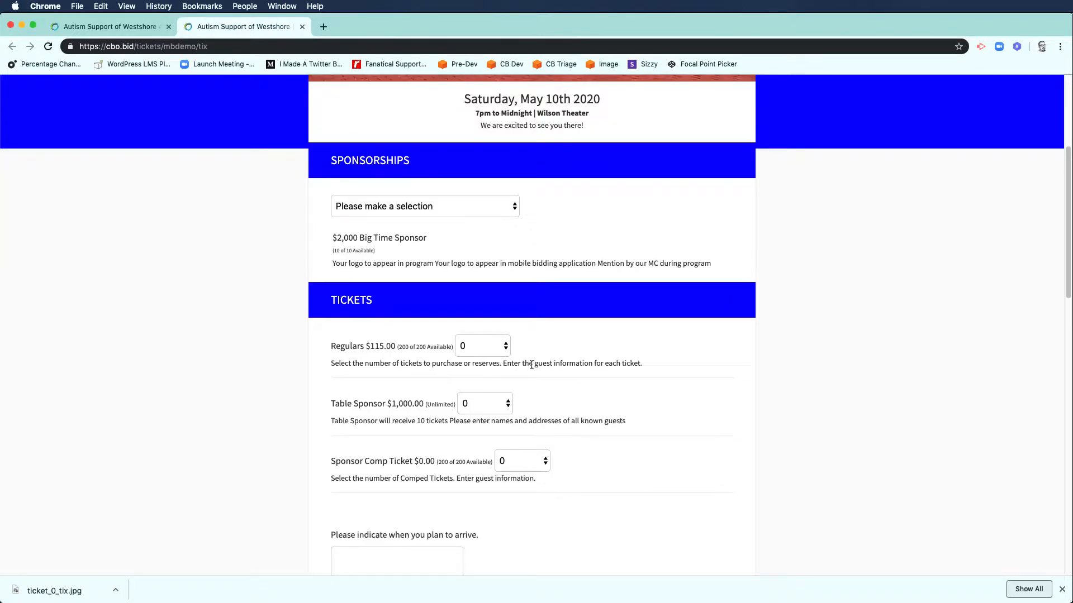
{"action": "left_click", "coordinate": [146, 28]}
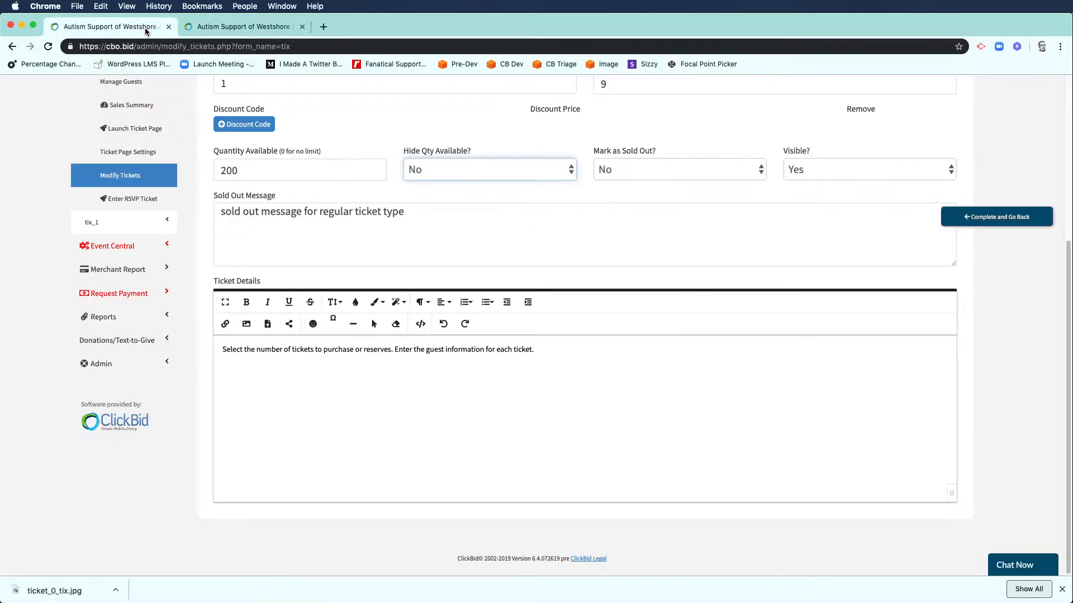
{"action": "left_click", "coordinate": [392, 349]}
{"action": "key", "text": "BackSpace"}
{"action": "key", "text": "BackSpace"}
{"action": "key", "text": "BackSpace"}
{"action": "key", "text": "BackSpace"}
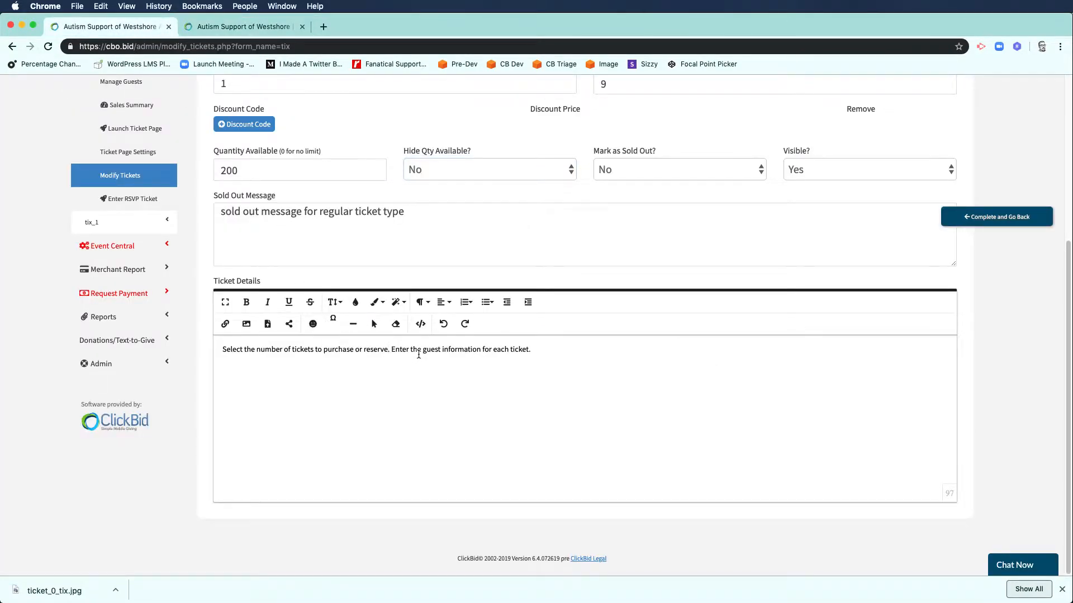
{"action": "key", "text": "BackSpace"}
{"action": "key", "text": "BackSpace"}
{"action": "key", "text": "BackSpace"}
{"action": "key", "text": "BackSpace"}
{"action": "key", "text": "BackSpace"}
{"action": "key", "text": "BackSpace"}
{"action": "key", "text": "BackSpace"}
{"action": "key", "text": "BackSpace"}
{"action": "key", "text": "BackSpace"}
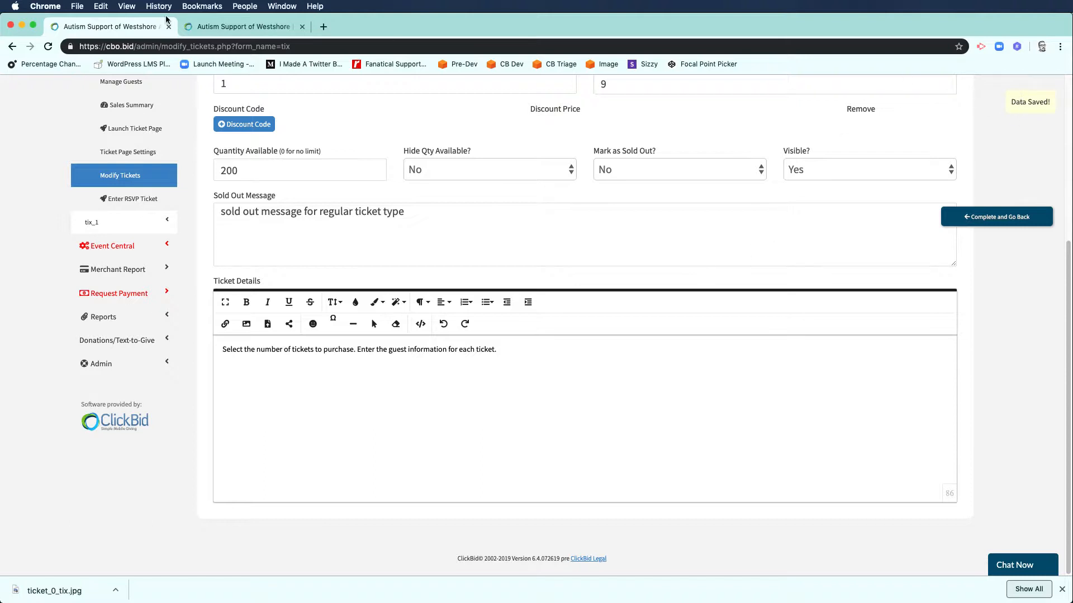
Step: Reload the public ticket page to confirm the new Regulars wording, then return to the admin form
{"action": "left_click", "coordinate": [212, 25]}
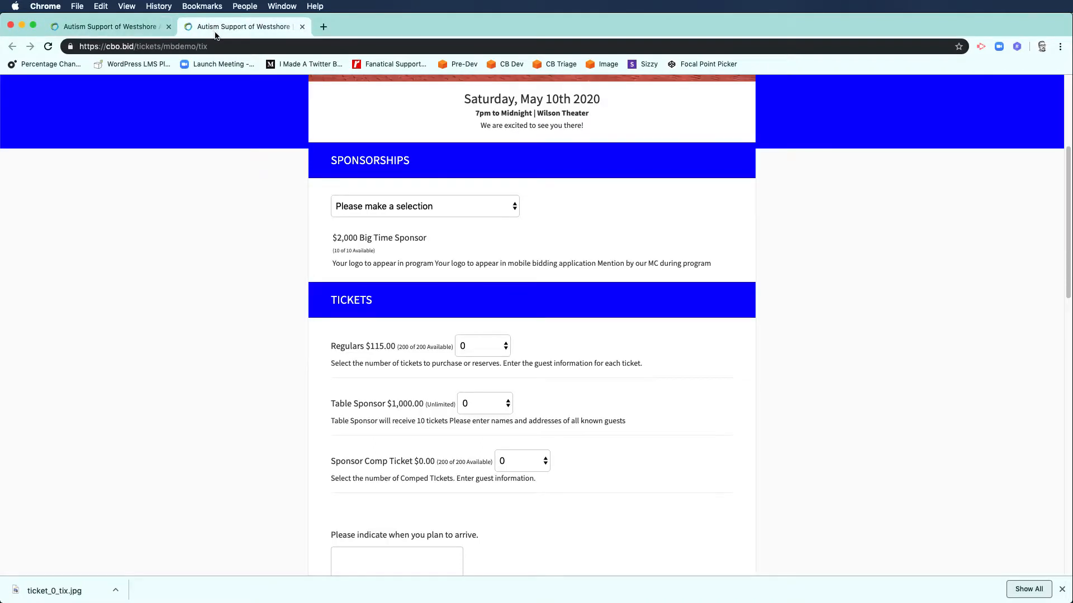
{"action": "key", "text": "super+r"}
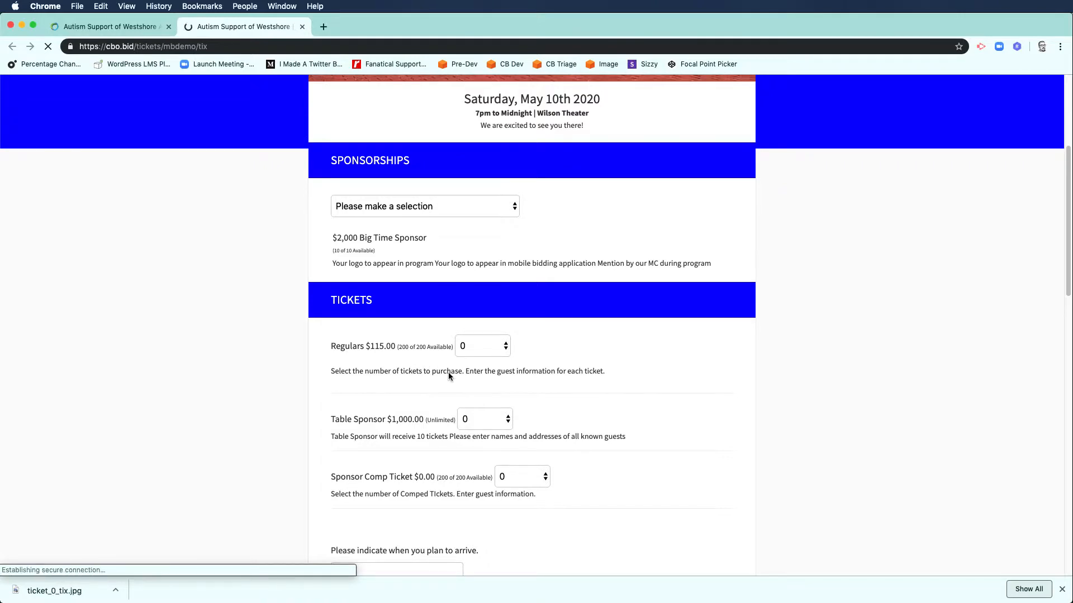
{"action": "key", "text": "super+shift+bracketleft"}
{"action": "scroll", "coordinate": [446, 288], "scroll_direction": "up", "scroll_amount": 3}
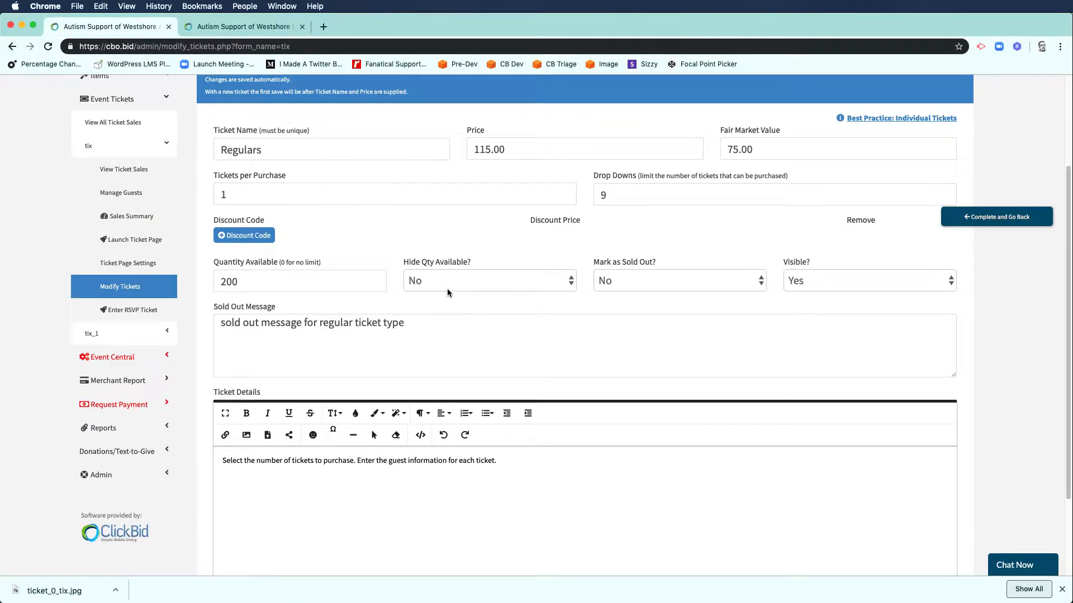
{"action": "scroll", "coordinate": [447, 288], "scroll_direction": "up", "scroll_amount": 3}
{"action": "scroll", "coordinate": [401, 283], "scroll_direction": "down", "scroll_amount": 4}
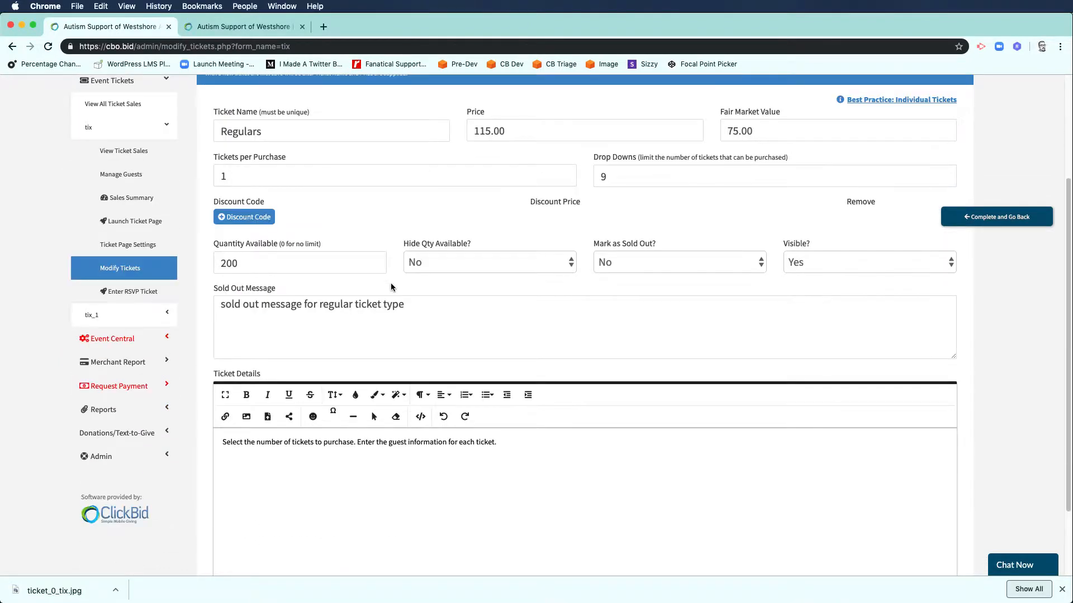
{"action": "scroll", "coordinate": [386, 254], "scroll_direction": "up", "scroll_amount": 2}
Step: Finish the Regulars ticket and start a new sponsor level, selecting its default 10 tickets per purchase
{"action": "left_click", "coordinate": [970, 223]}
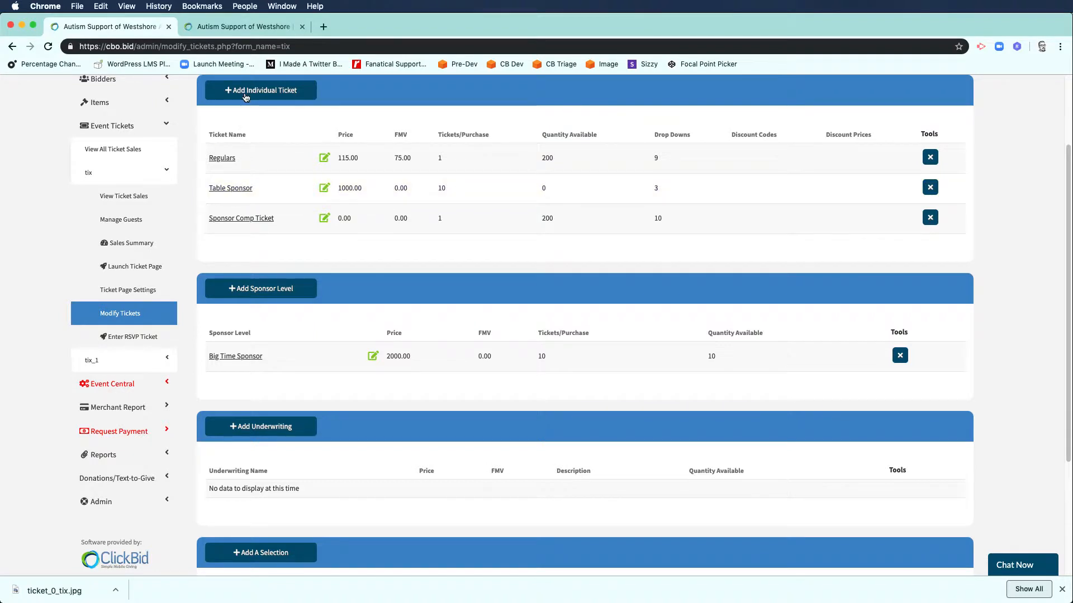
{"action": "left_click", "coordinate": [274, 290]}
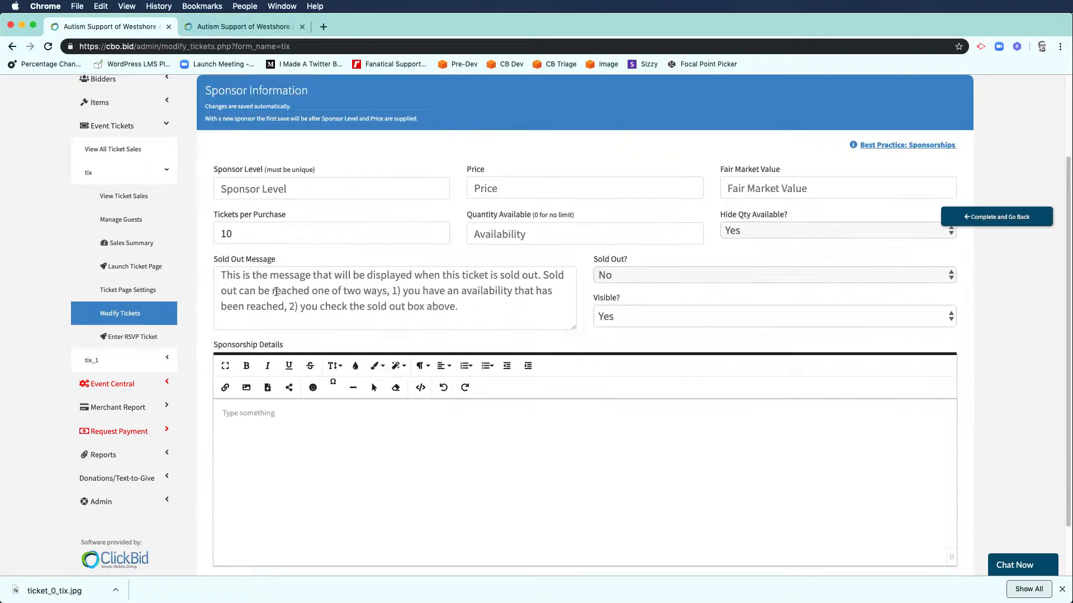
{"action": "scroll", "coordinate": [436, 263], "scroll_direction": "up", "scroll_amount": 2}
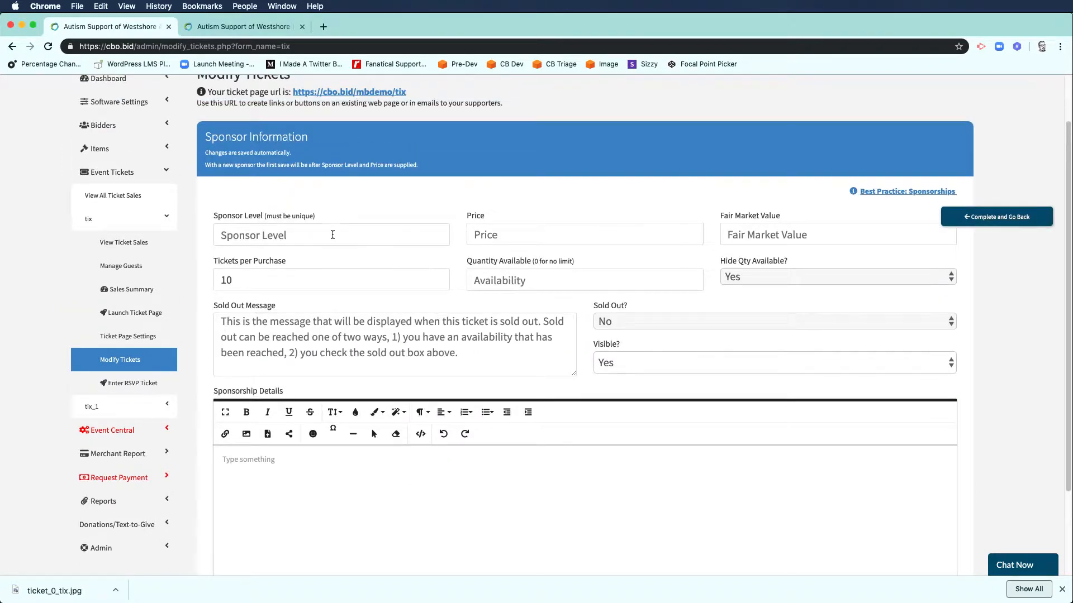
{"action": "double_click", "coordinate": [244, 281]}
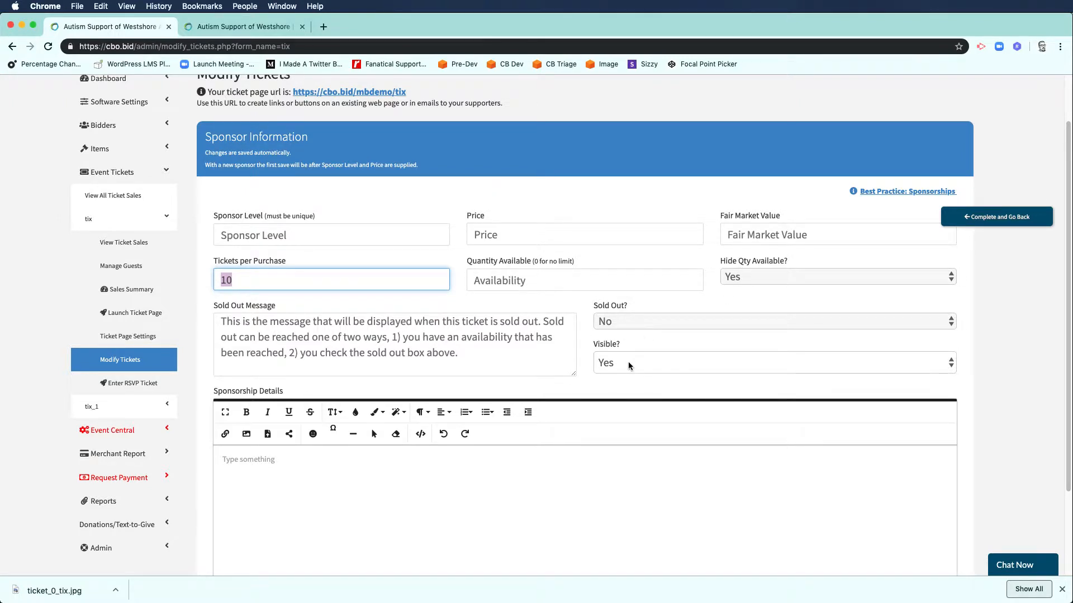
{"action": "scroll", "coordinate": [435, 431], "scroll_direction": "down", "scroll_amount": 2}
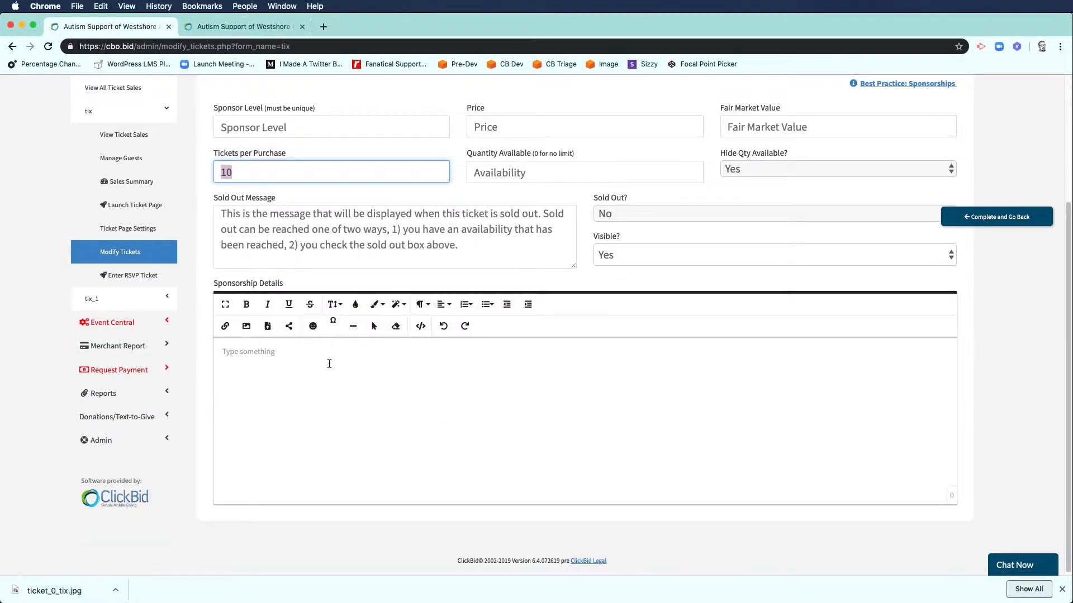
Step: Leave the sponsor form and create a 'Mobile Bidding' underwriting with price and fair market value 800
{"action": "left_click", "coordinate": [996, 217]}
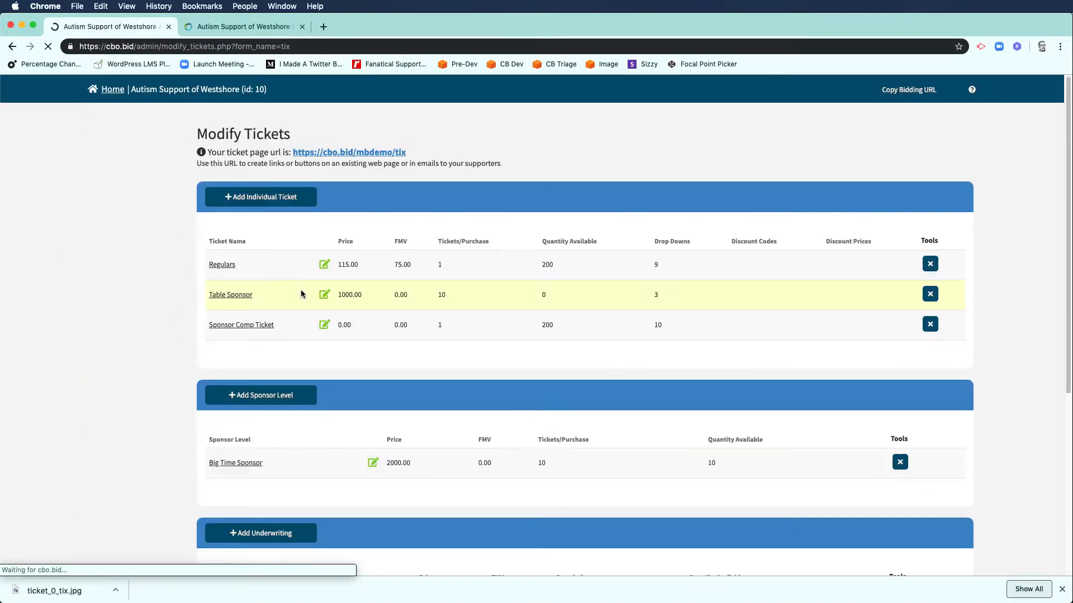
{"action": "scroll", "coordinate": [234, 431], "scroll_direction": "down", "scroll_amount": 3}
{"action": "left_click", "coordinate": [261, 364]}
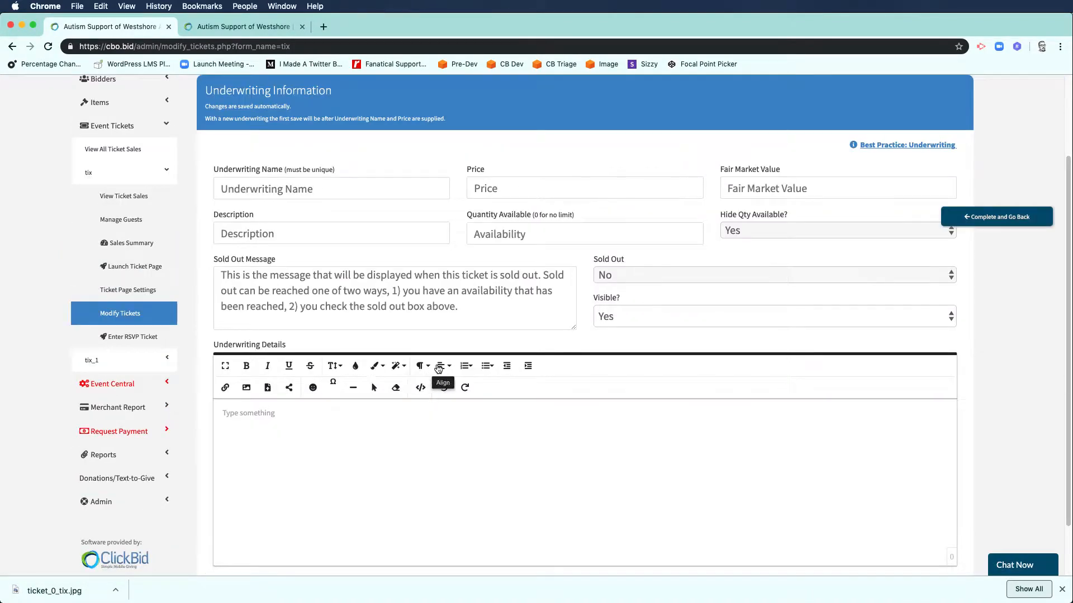
{"action": "left_click", "coordinate": [318, 191]}
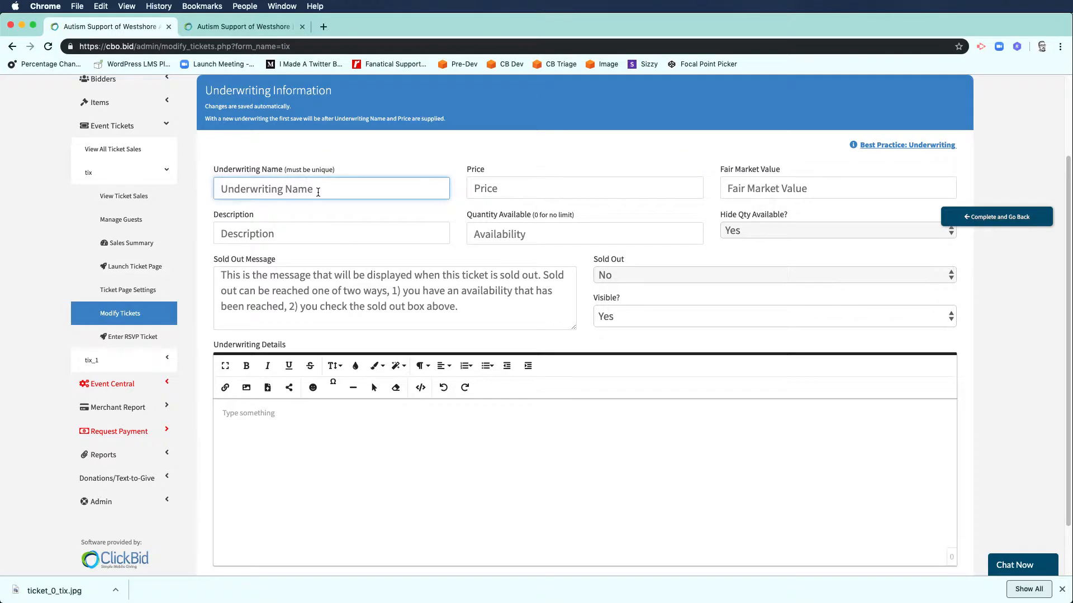
{"action": "type", "text": "Mobile Bidding"}
{"action": "left_click", "coordinate": [558, 189]}
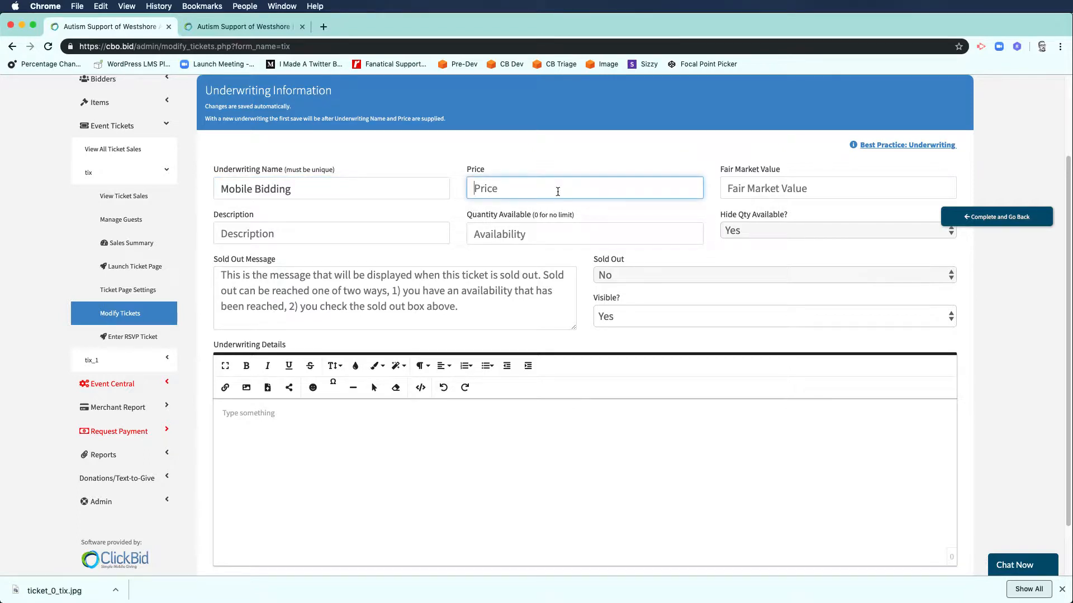
{"action": "type", "text": "800"}
{"action": "left_click", "coordinate": [796, 185]}
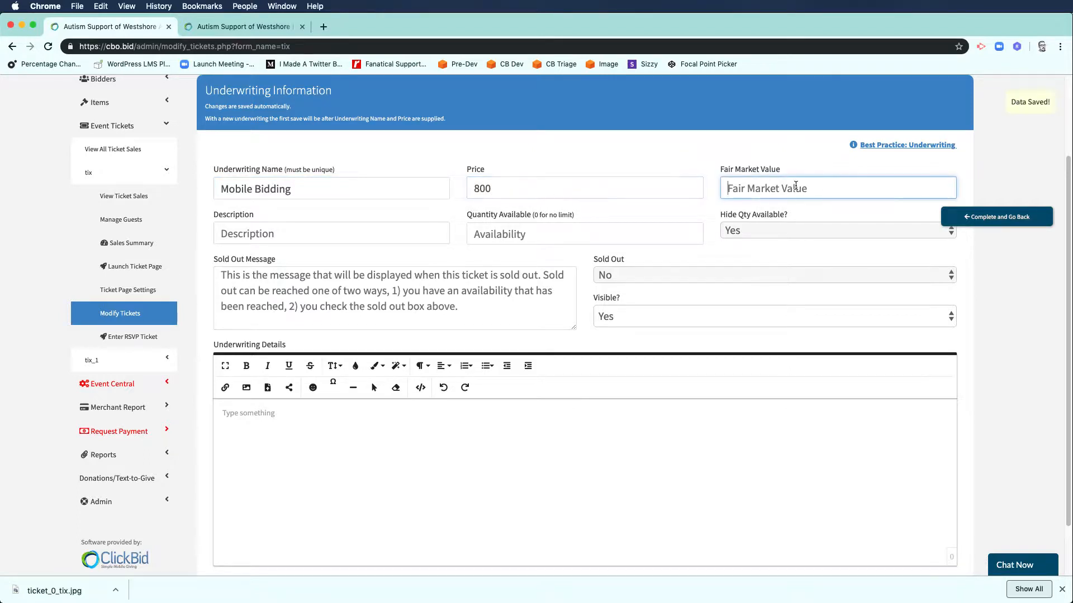
{"action": "type", "text": "800"}
Step: Describe it as 'Help us cover our costs', keep Hide Qty Available at Yes, and save
{"action": "left_click", "coordinate": [342, 228]}
{"action": "type", "text": "Hel"}
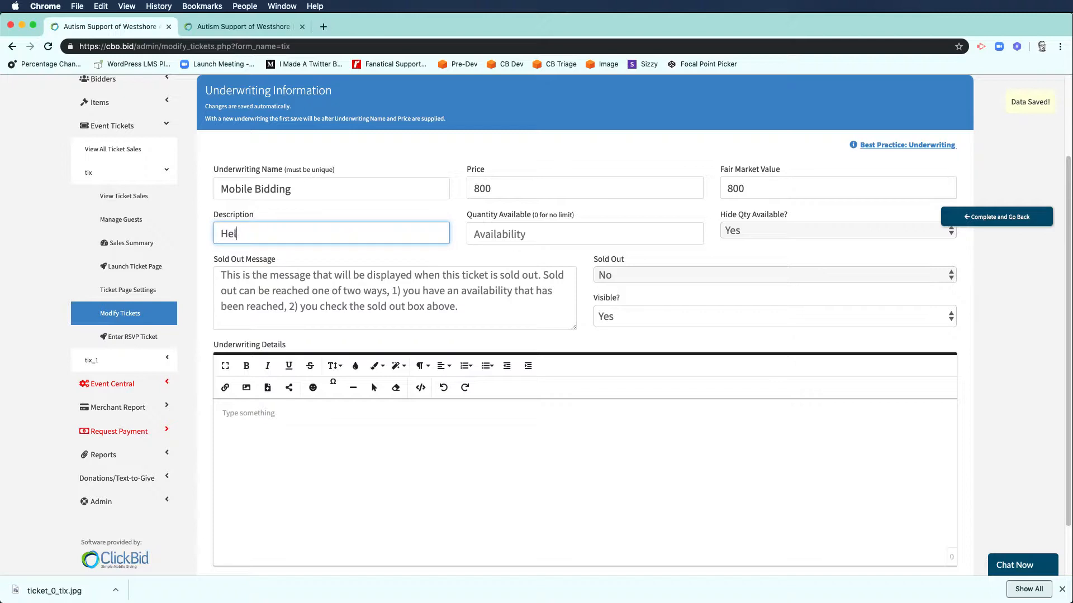
{"action": "type", "text": "p us cover our costs"}
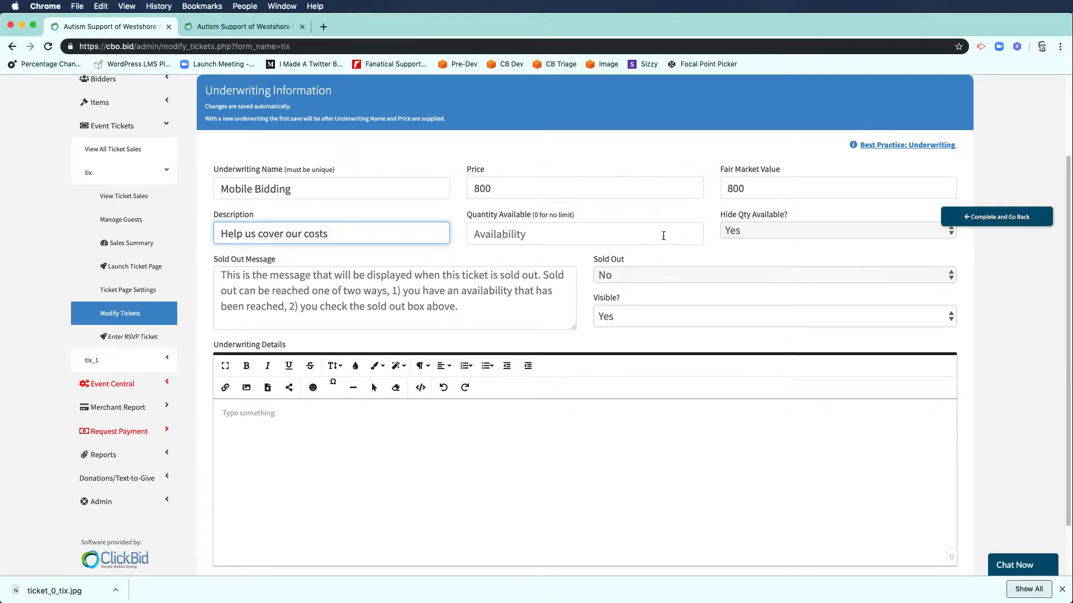
{"action": "left_click", "coordinate": [729, 231]}
{"action": "left_click", "coordinate": [697, 224]}
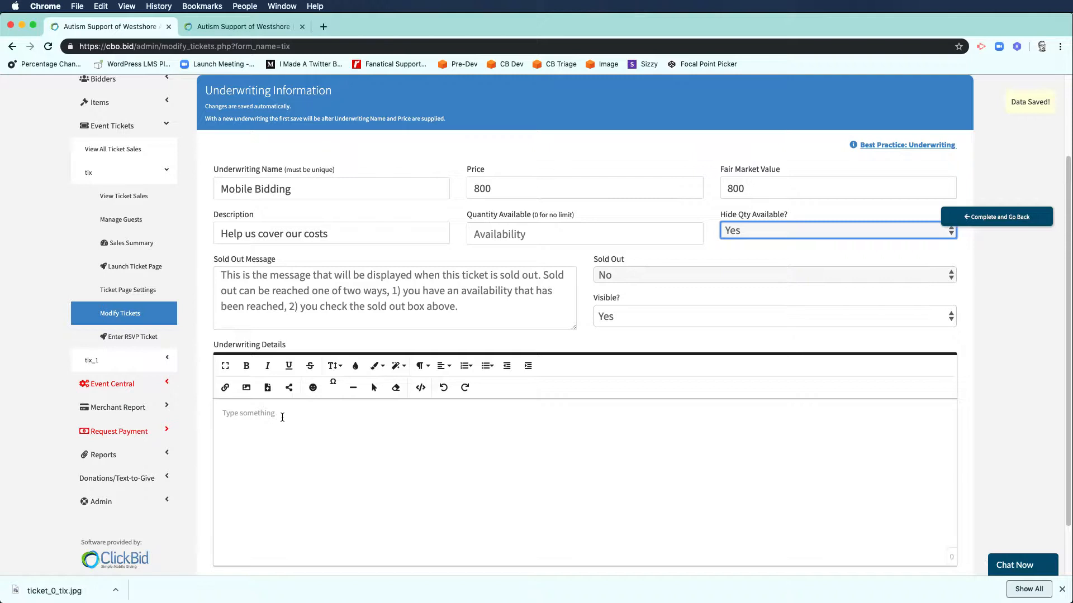
{"action": "left_click", "coordinate": [302, 411]}
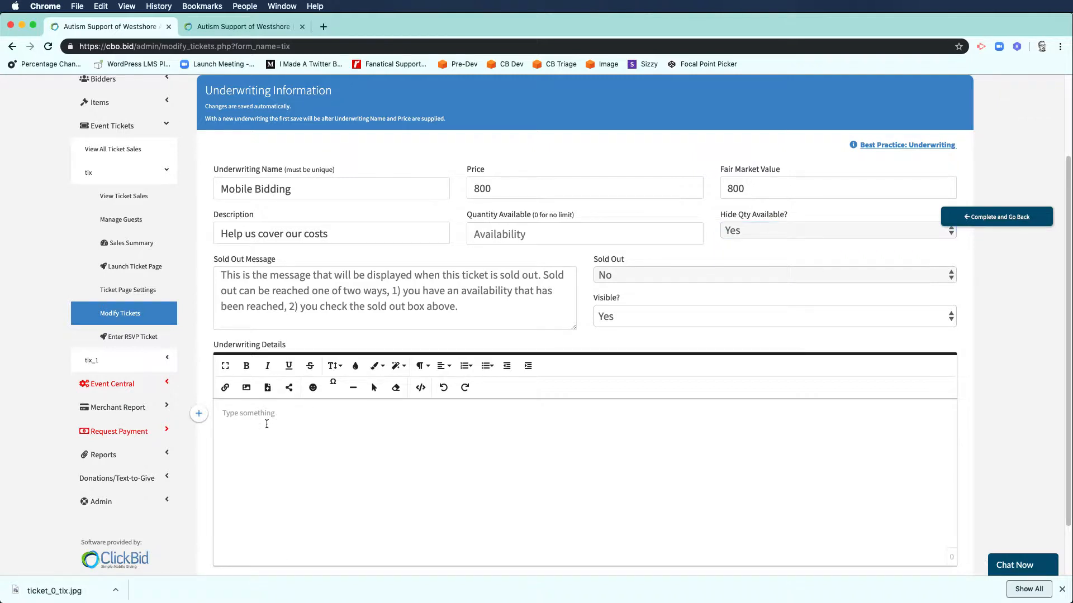
{"action": "scroll", "coordinate": [266, 424], "scroll_direction": "down", "scroll_amount": 2}
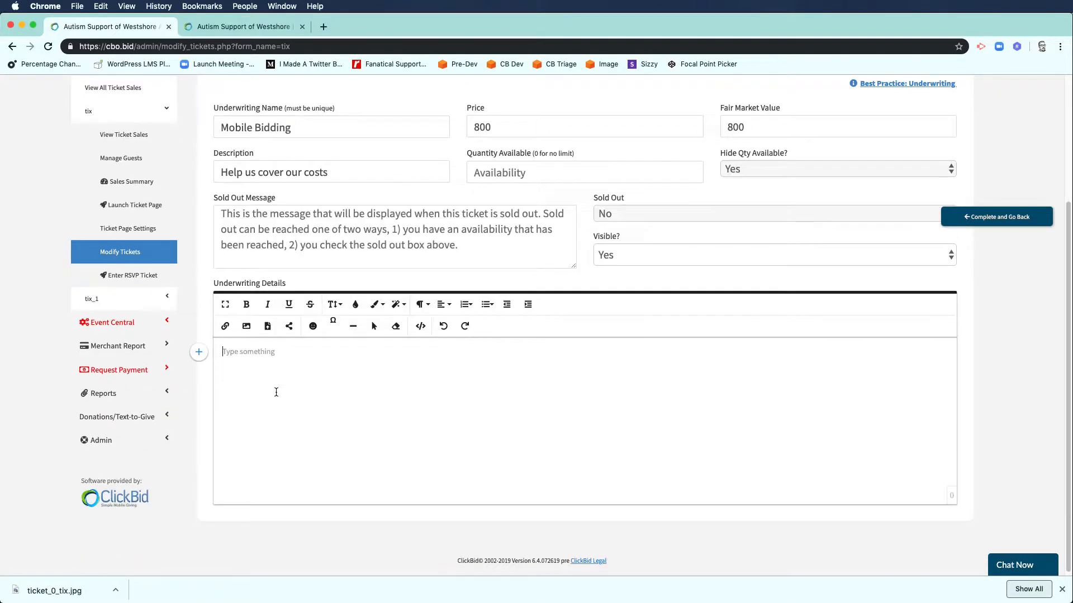
{"action": "left_click", "coordinate": [992, 226]}
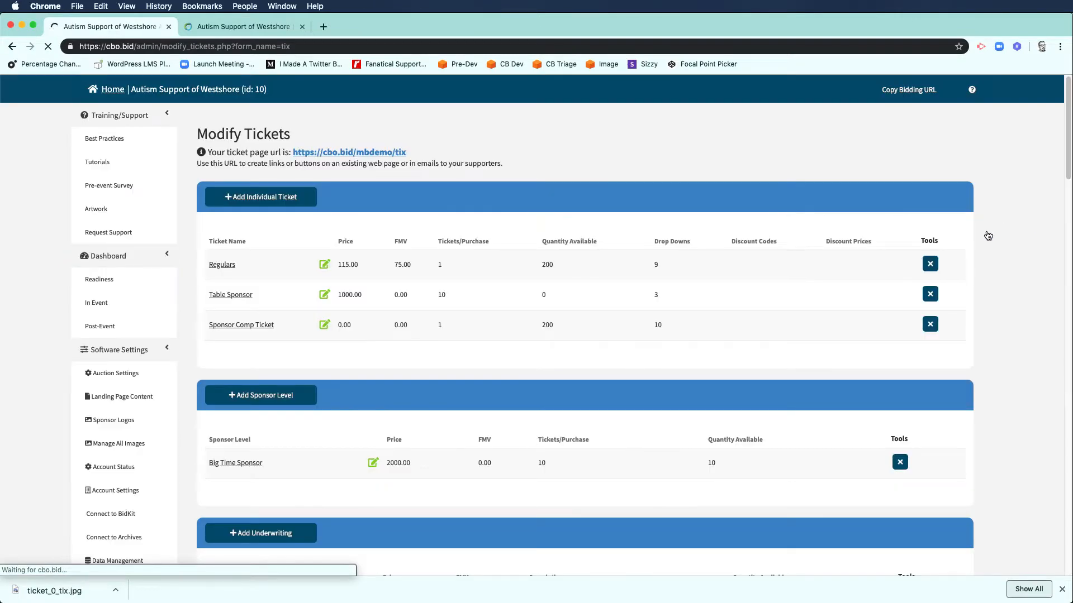
Step: Open the Filet & Lobster meal selection and return to the ticket list
{"action": "scroll", "coordinate": [297, 420], "scroll_direction": "down", "scroll_amount": 5}
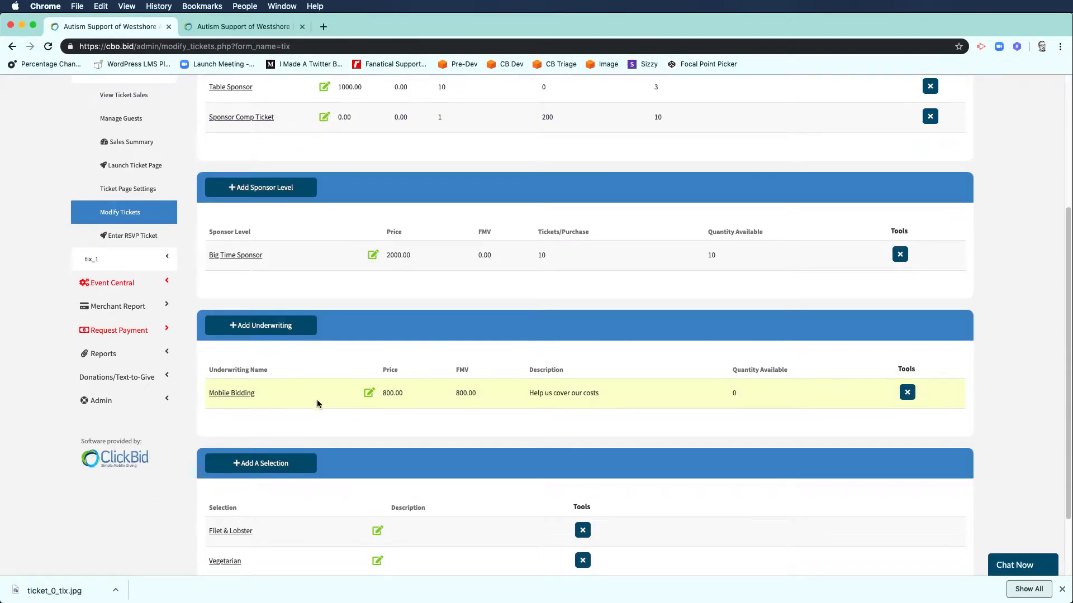
{"action": "scroll", "coordinate": [317, 401], "scroll_direction": "down", "scroll_amount": 2}
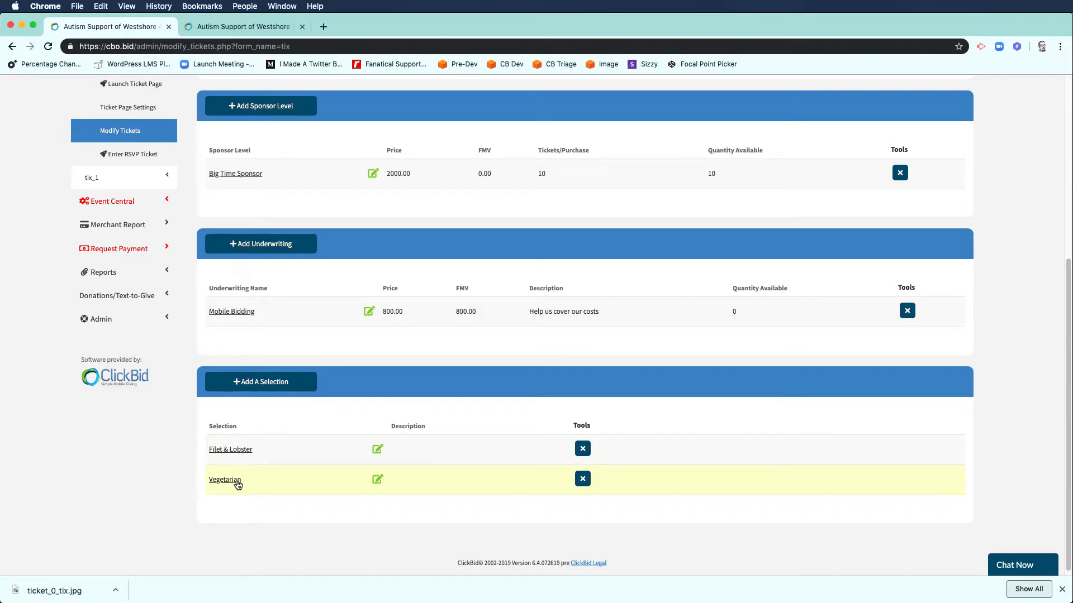
{"action": "left_click", "coordinate": [230, 449]}
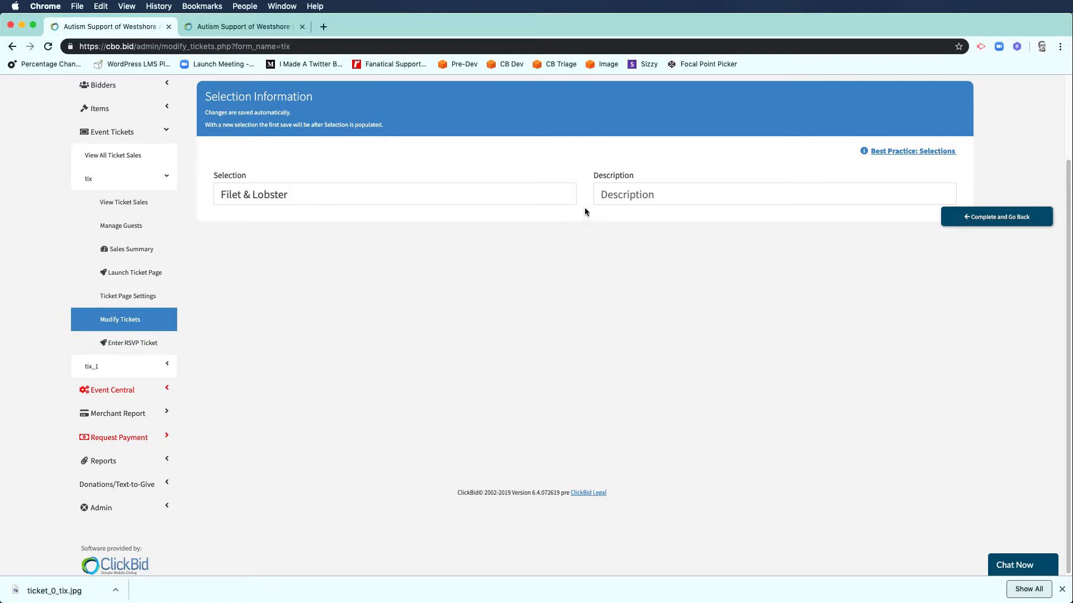
{"action": "left_click", "coordinate": [969, 221]}
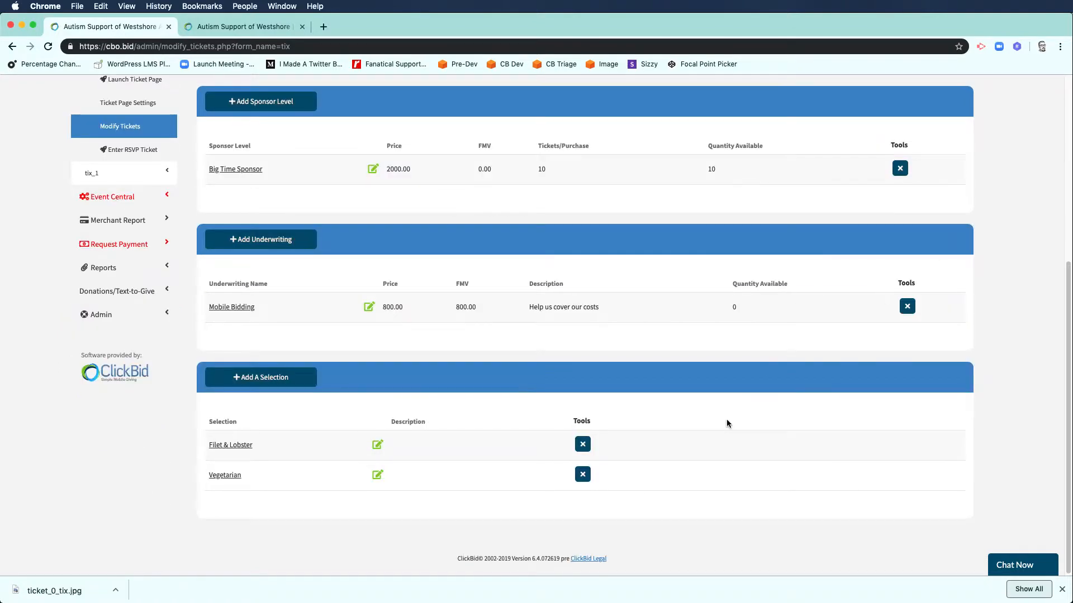
{"action": "scroll", "coordinate": [726, 420], "scroll_direction": "up", "scroll_amount": 5}
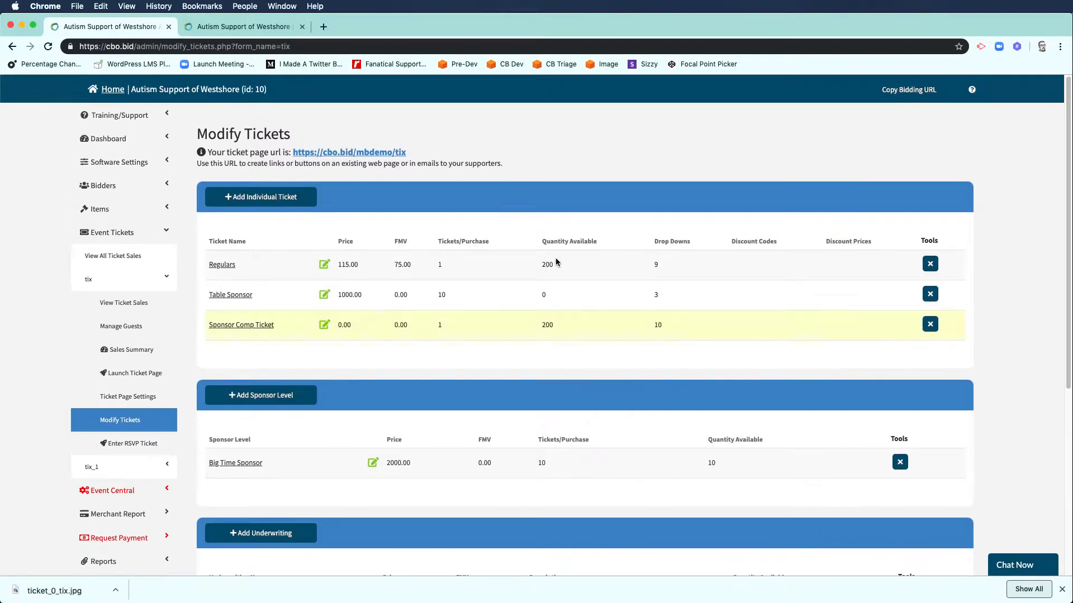
Step: Reload the public gala ticket page and check the new Mobile Bidding $800.00 underwriting
{"action": "left_click", "coordinate": [274, 24]}
{"action": "key", "text": "super+r"}
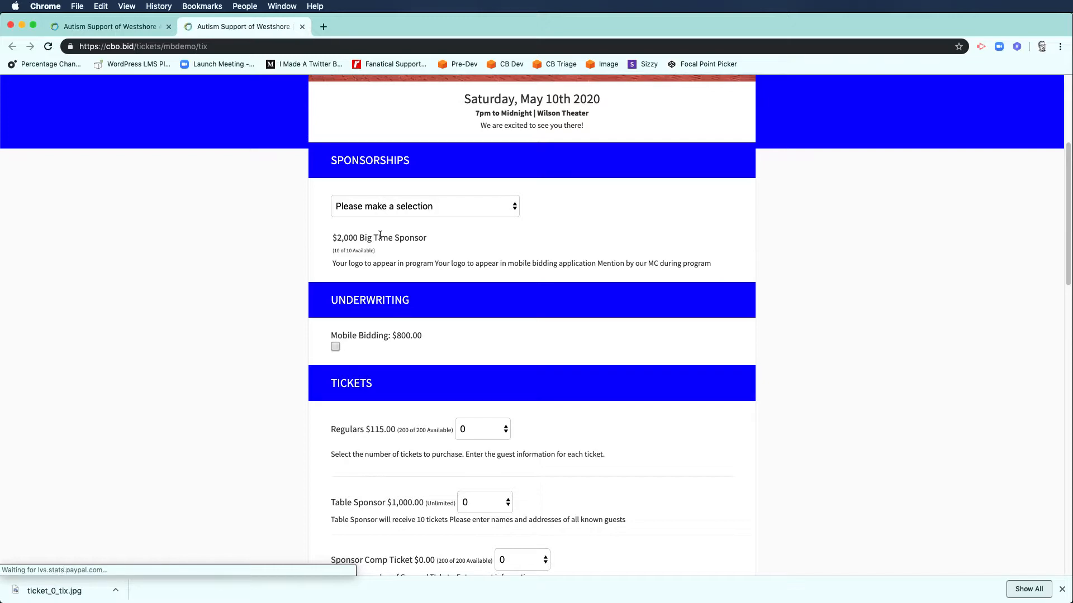
{"action": "scroll", "coordinate": [391, 335], "scroll_direction": "down", "scroll_amount": 7}
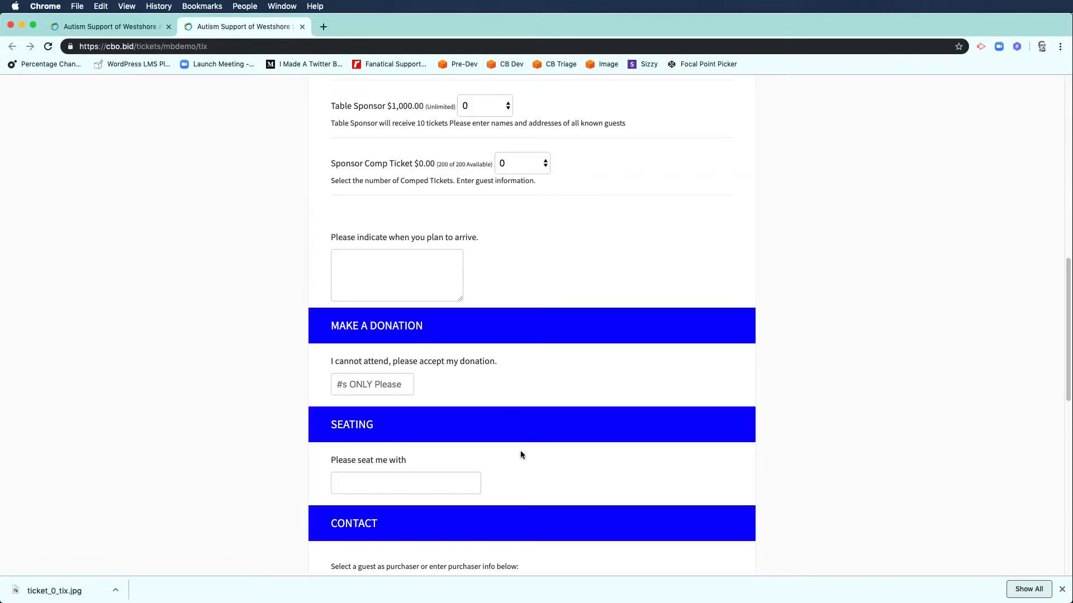
{"action": "scroll", "coordinate": [451, 441], "scroll_direction": "down", "scroll_amount": 1}
{"action": "scroll", "coordinate": [433, 432], "scroll_direction": "down", "scroll_amount": 7}
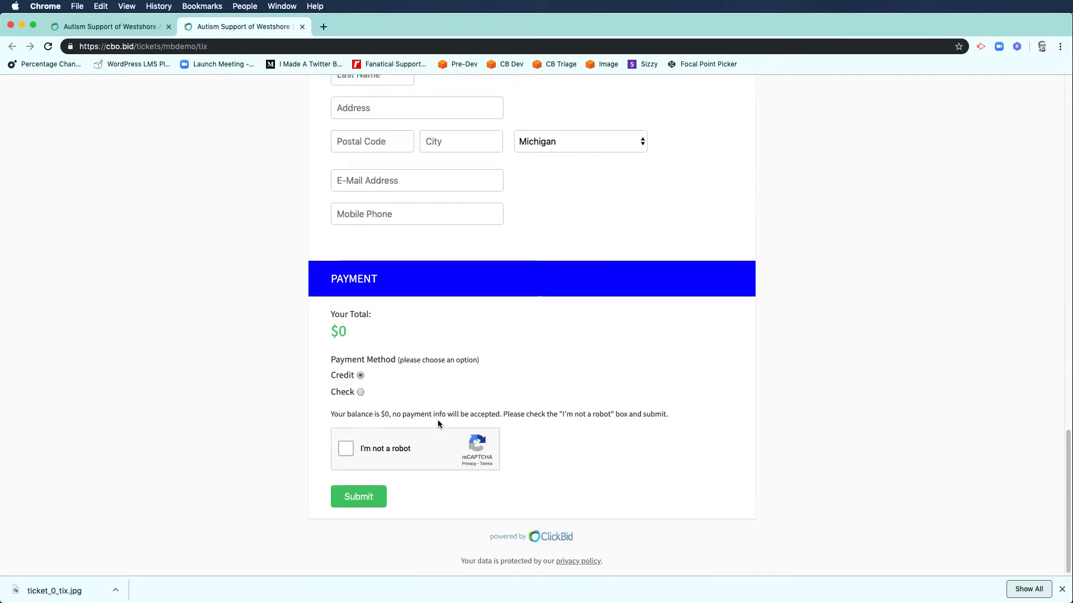
{"action": "scroll", "coordinate": [394, 310], "scroll_direction": "up", "scroll_amount": 15}
Step: Choose the $2,000 Big Time Sponsor package from the Sponsorships dropdown
{"action": "scroll", "coordinate": [396, 313], "scroll_direction": "up", "scroll_amount": 7}
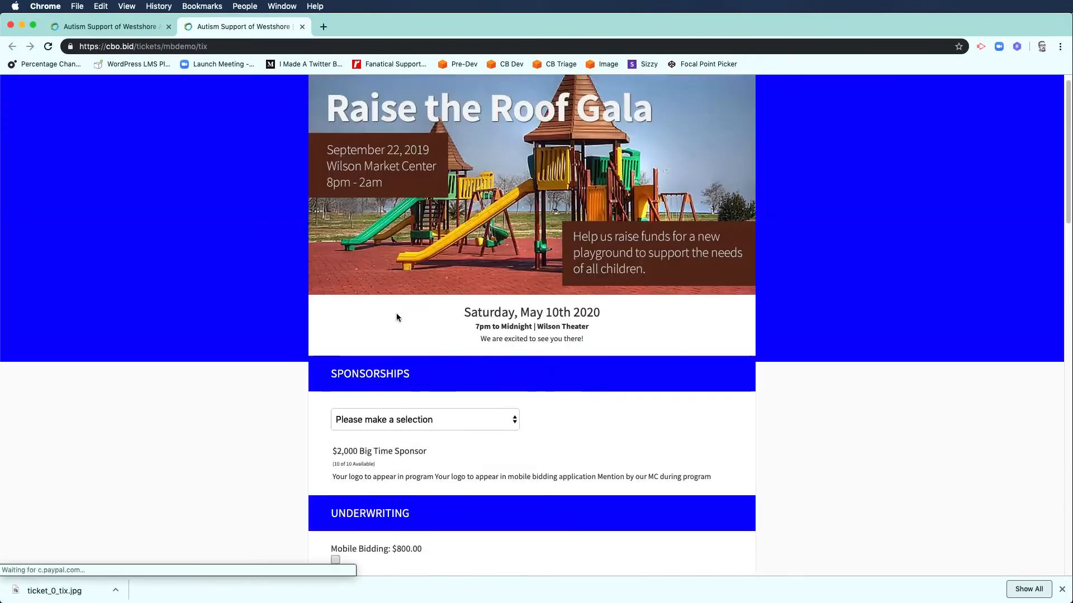
{"action": "scroll", "coordinate": [394, 310], "scroll_direction": "down", "scroll_amount": 3}
{"action": "left_click", "coordinate": [382, 211]}
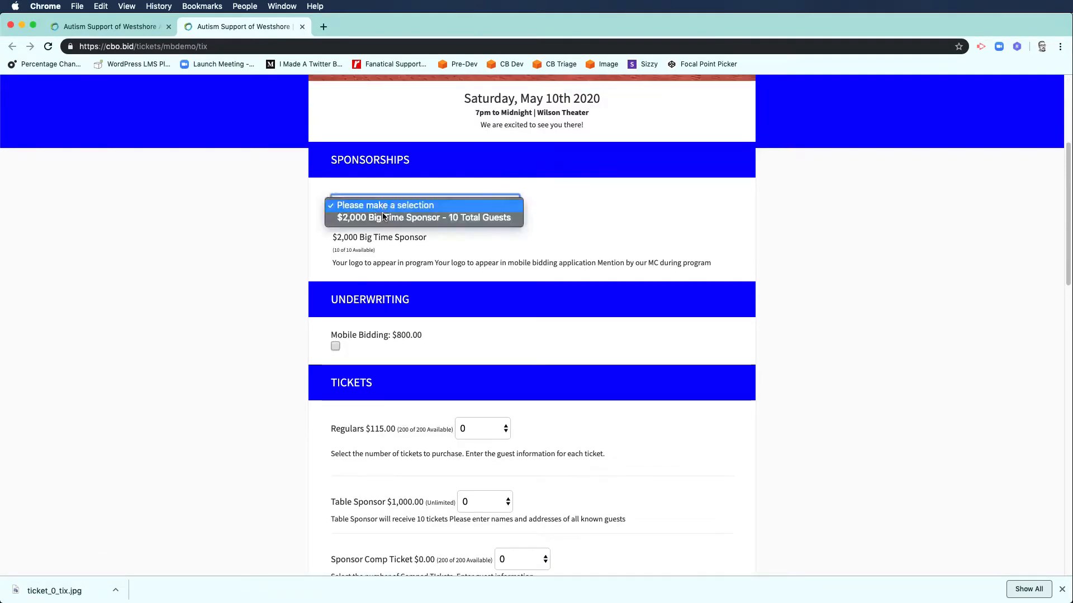
{"action": "left_click", "coordinate": [382, 218]}
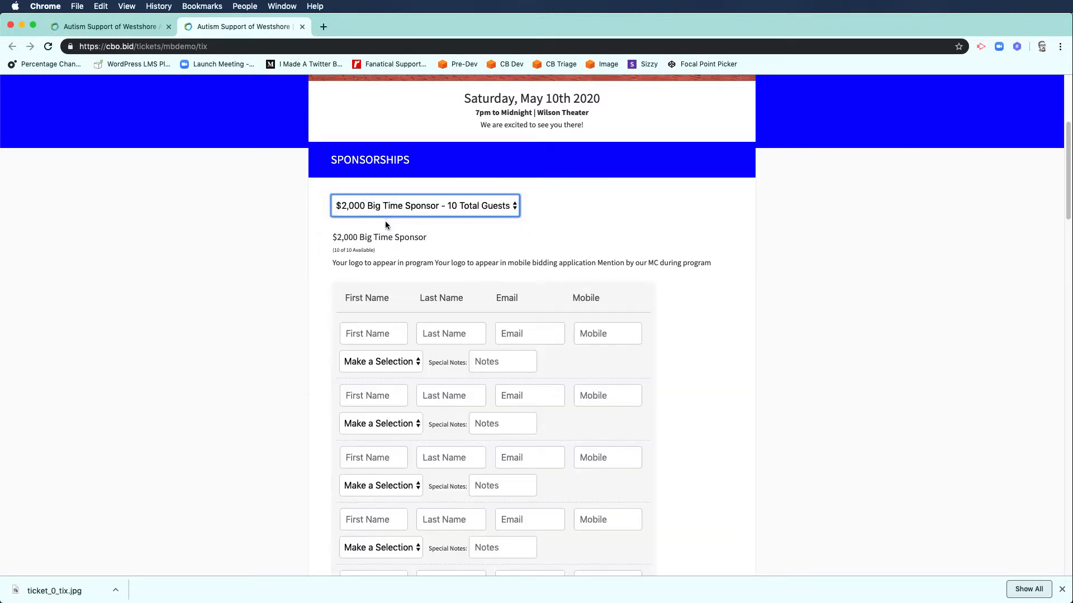
Step: Set the first guest's meal selection to Filet & Lobster
{"action": "scroll", "coordinate": [498, 296], "scroll_direction": "down", "scroll_amount": 5}
{"action": "scroll", "coordinate": [497, 296], "scroll_direction": "down", "scroll_amount": 9}
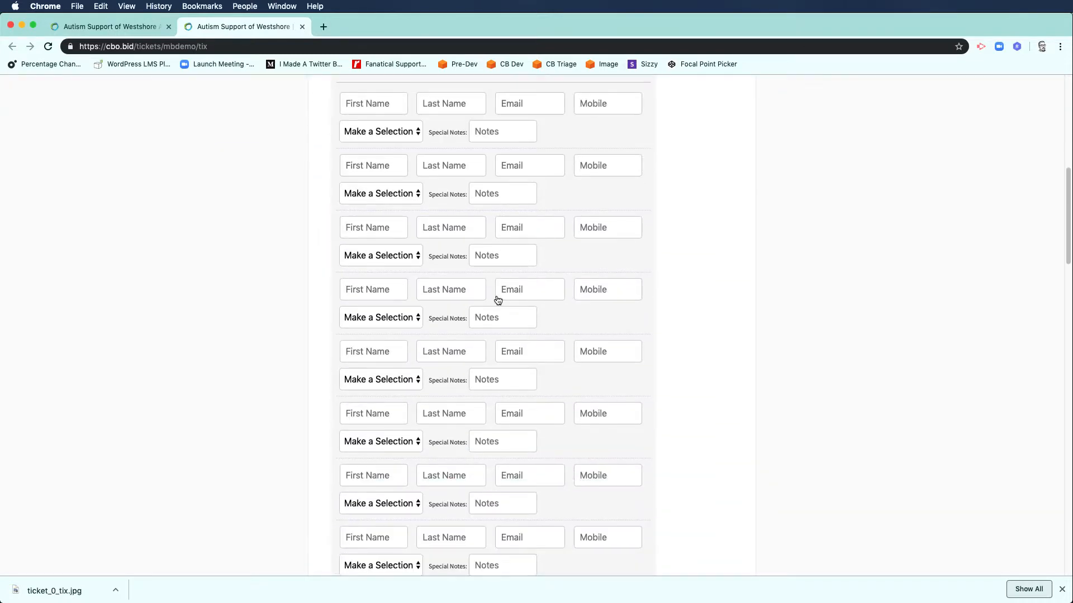
{"action": "scroll", "coordinate": [496, 296], "scroll_direction": "up", "scroll_amount": 15}
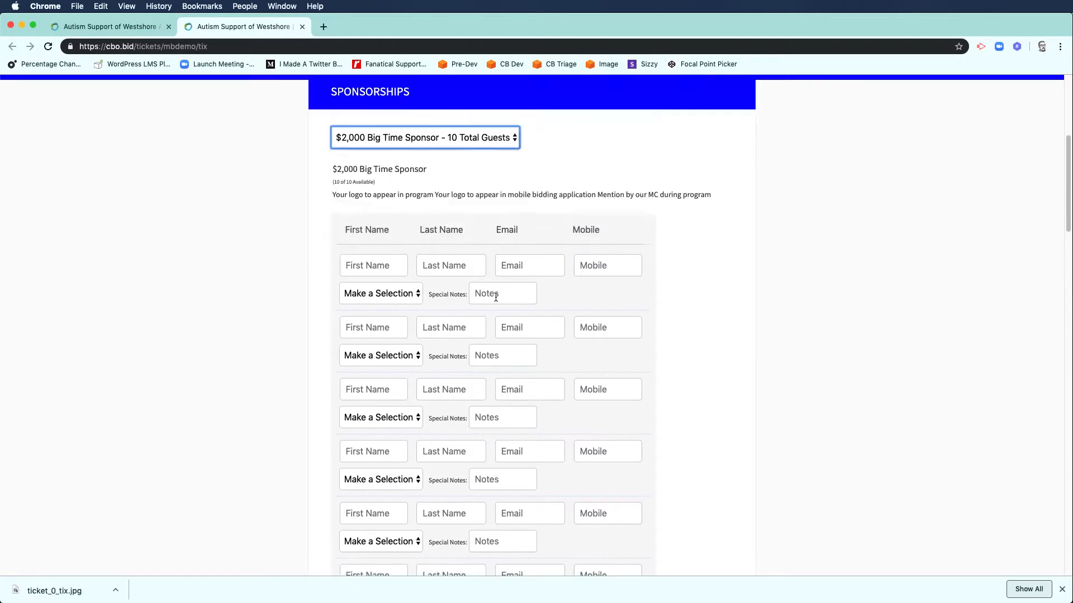
{"action": "scroll", "coordinate": [515, 276], "scroll_direction": "down", "scroll_amount": 2}
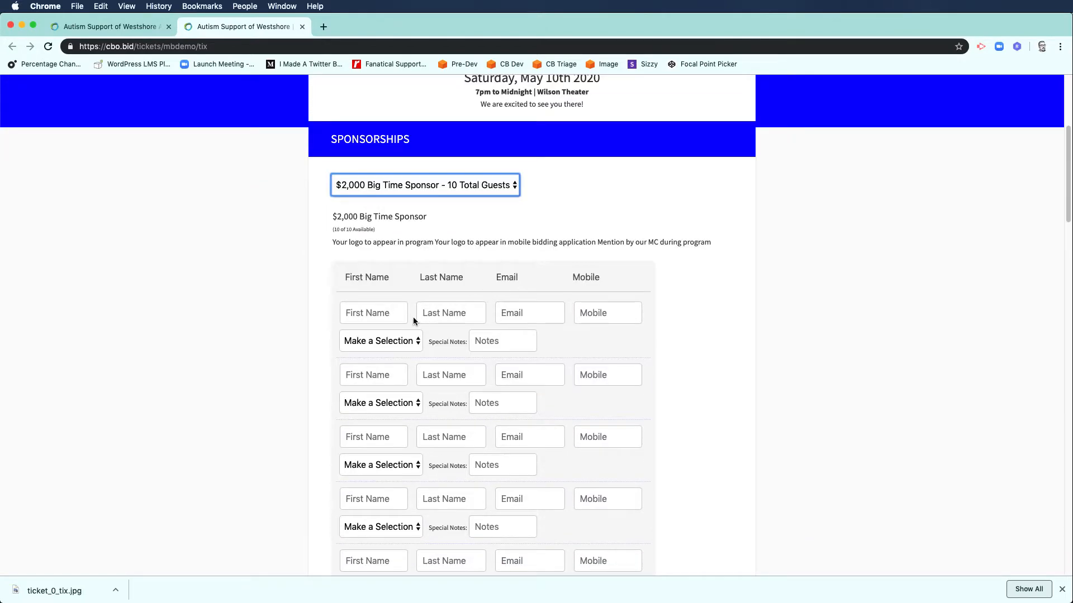
{"action": "left_click", "coordinate": [395, 316]}
{"action": "left_click", "coordinate": [450, 312]}
{"action": "left_click", "coordinate": [538, 316]}
{"action": "left_click", "coordinate": [612, 317]}
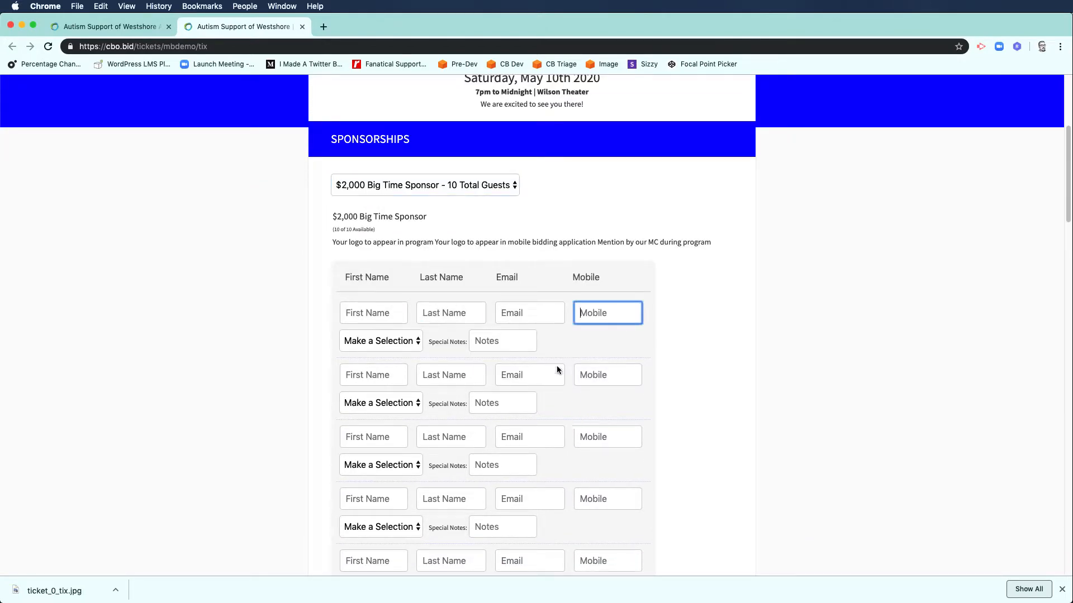
{"action": "left_click", "coordinate": [398, 350]}
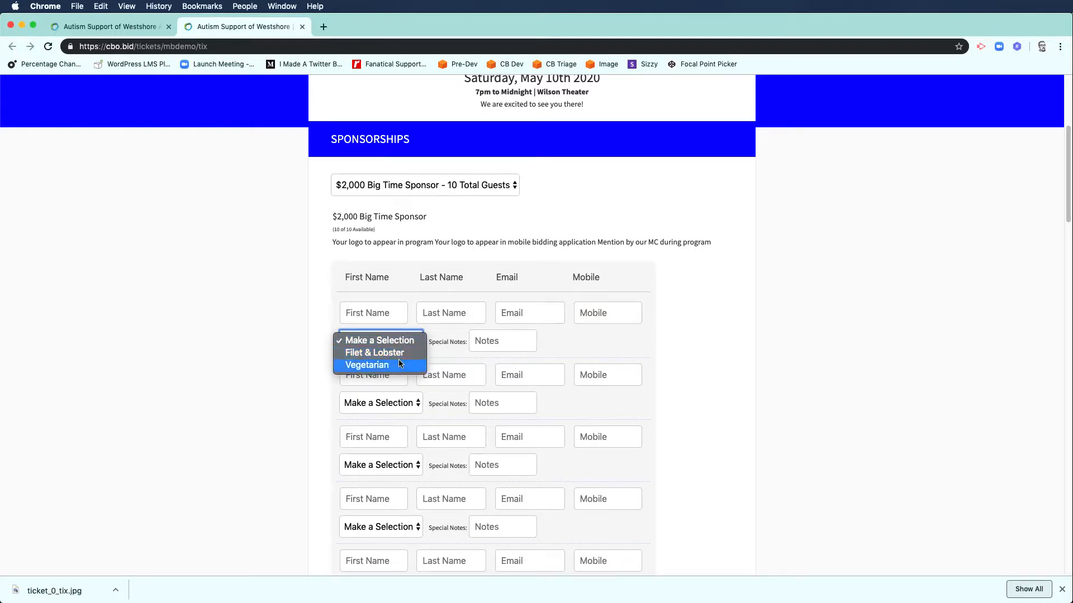
{"action": "left_click", "coordinate": [399, 353]}
Step: Enter both guests' first and last names and give the second guest the Vegetarian meal
{"action": "scroll", "coordinate": [558, 334], "scroll_direction": "down", "scroll_amount": 3}
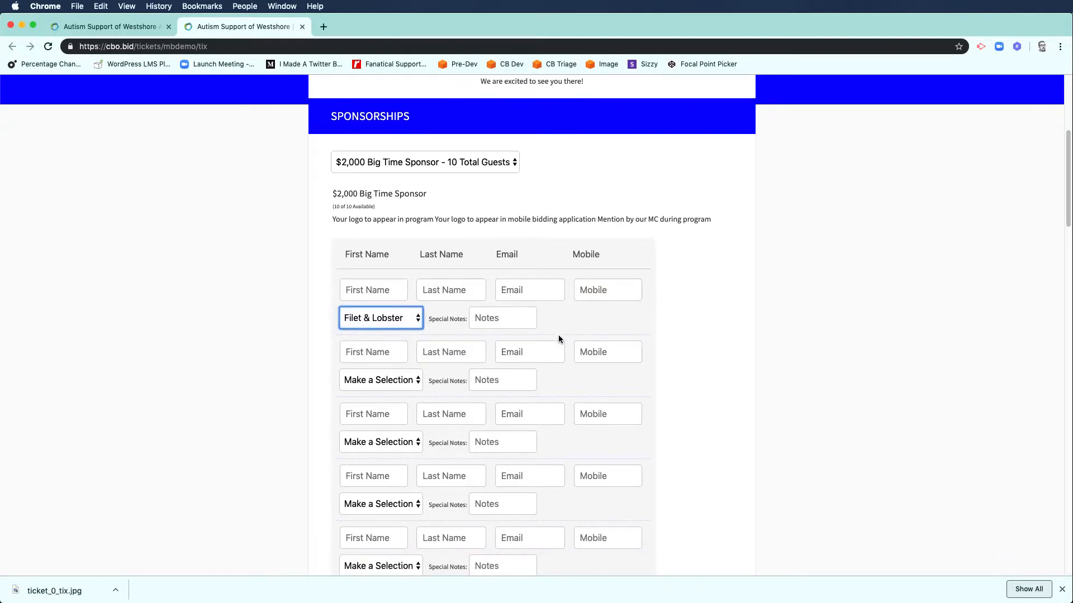
{"action": "left_click", "coordinate": [362, 223]}
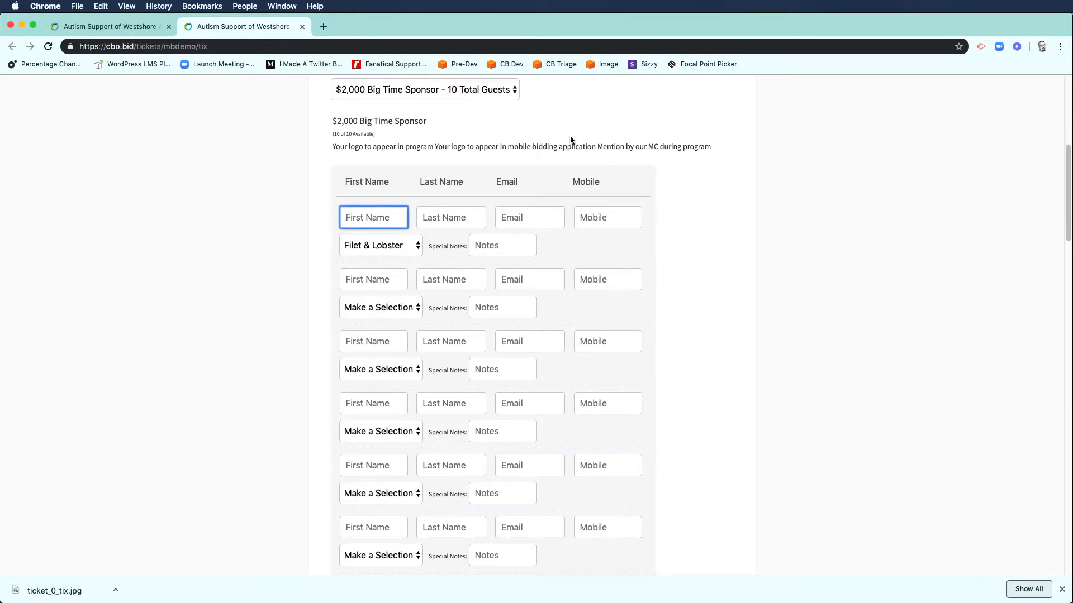
{"action": "type", "text": "Joe"}
{"action": "key", "text": "Tab"}
{"action": "type", "text": "Smith"}
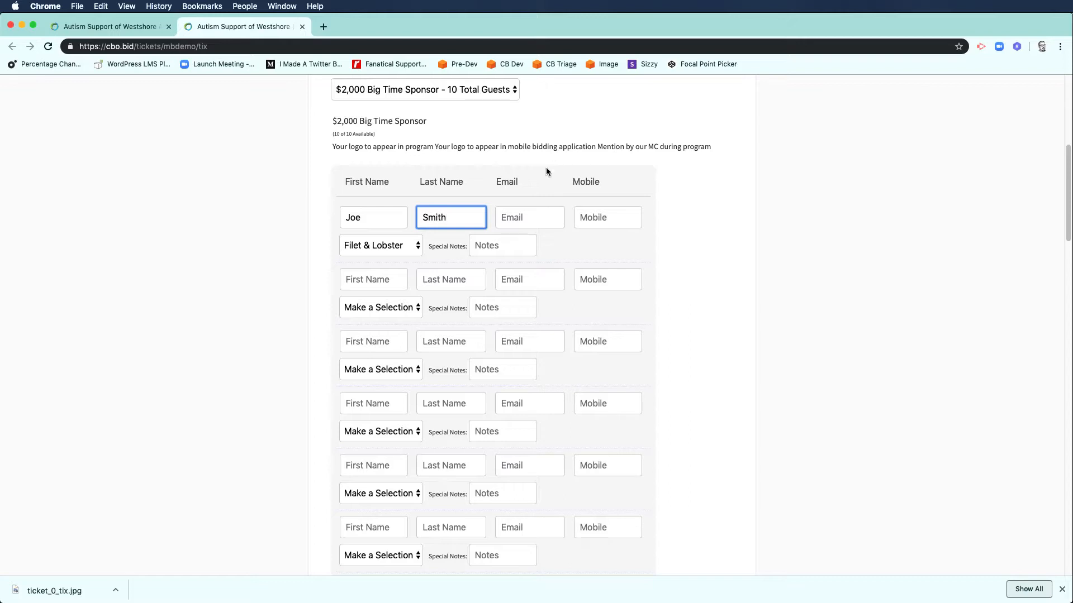
{"action": "left_click", "coordinate": [375, 283]}
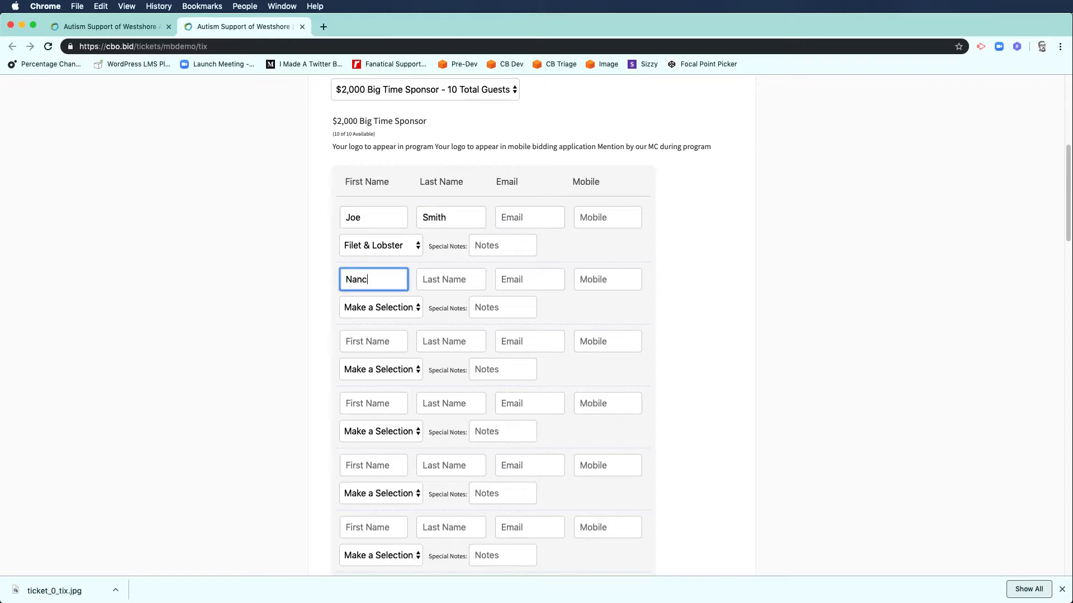
{"action": "key", "text": "Tab"}
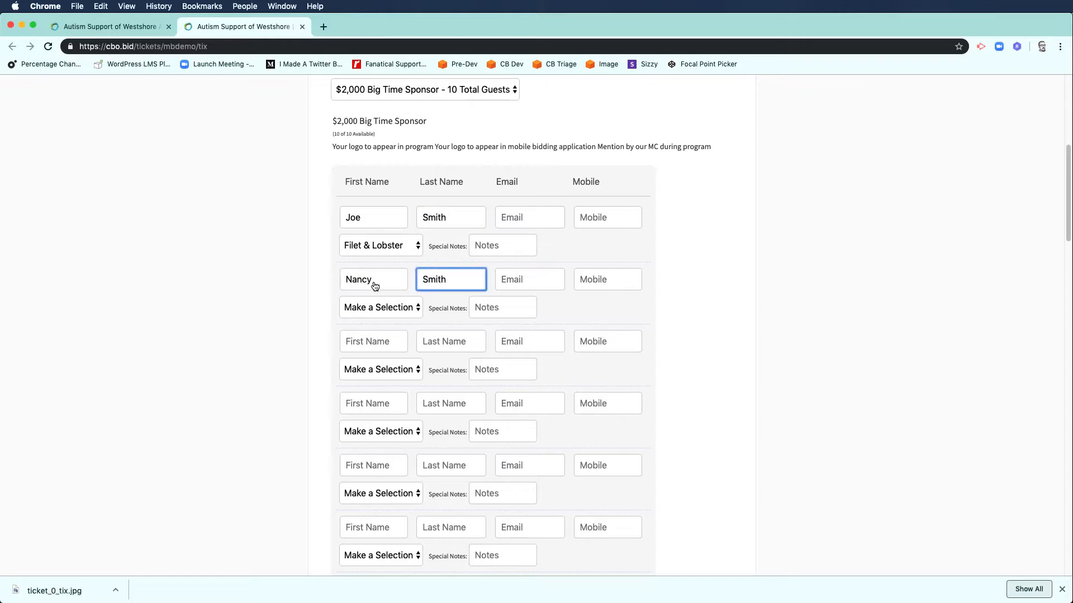
{"action": "left_click", "coordinate": [377, 308]}
{"action": "left_click", "coordinate": [368, 331]}
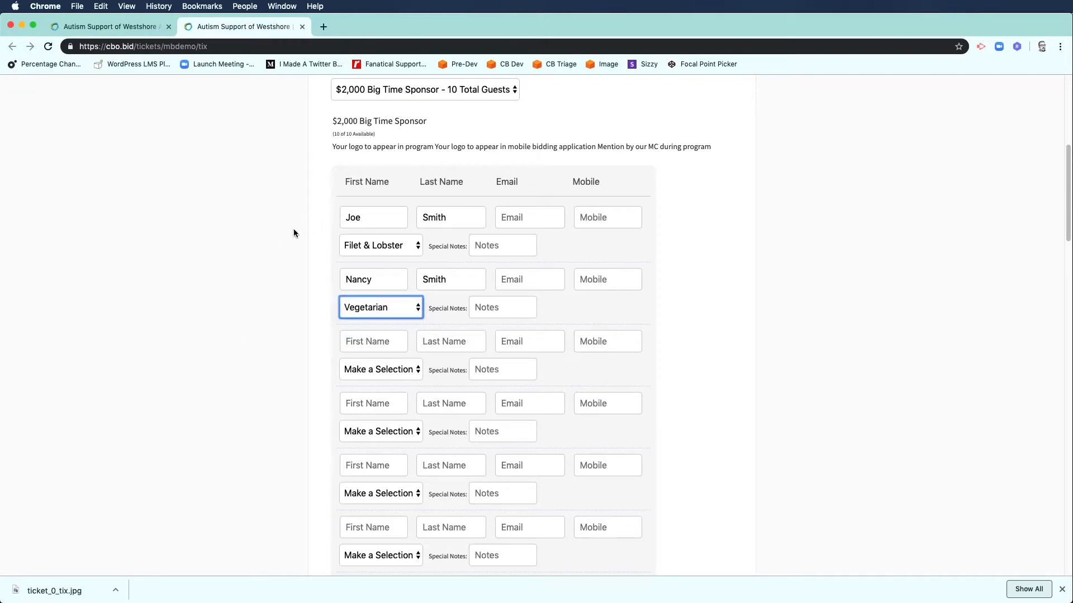
{"action": "left_click", "coordinate": [296, 279]}
Step: Enter a $100 donation and the name of the guest to be seated with
{"action": "scroll", "coordinate": [334, 302], "scroll_direction": "down", "scroll_amount": 10}
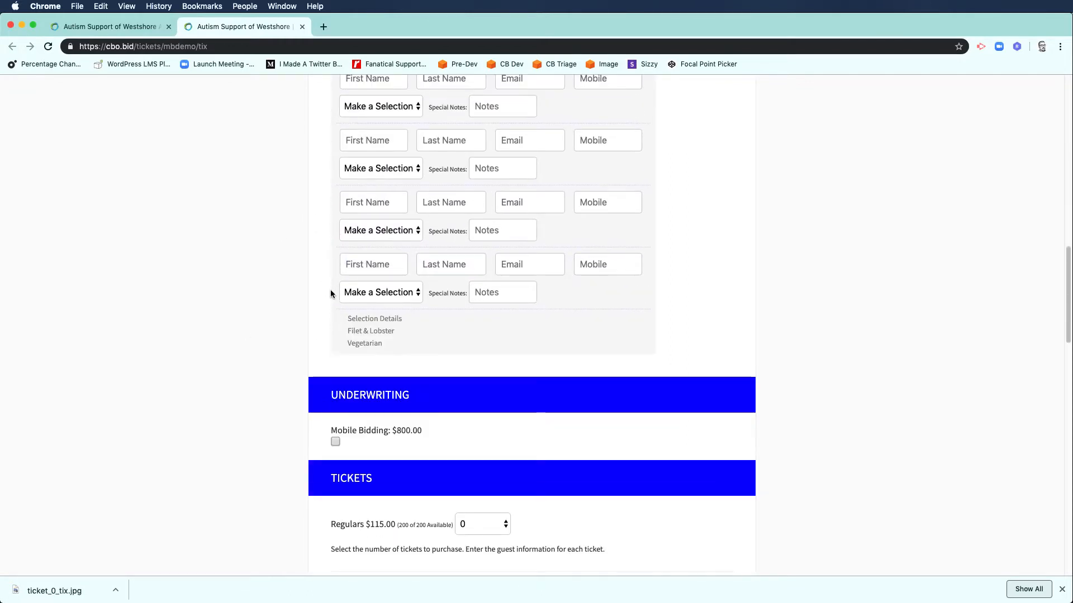
{"action": "scroll", "coordinate": [330, 291], "scroll_direction": "down", "scroll_amount": 9}
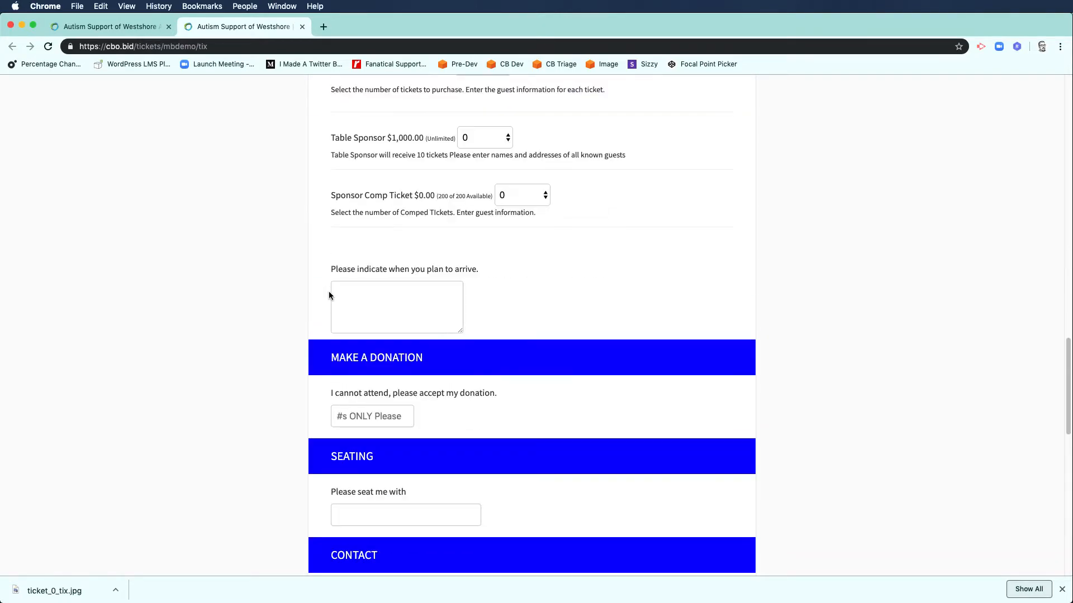
{"action": "scroll", "coordinate": [328, 296], "scroll_direction": "down", "scroll_amount": 2}
{"action": "left_click", "coordinate": [354, 320]}
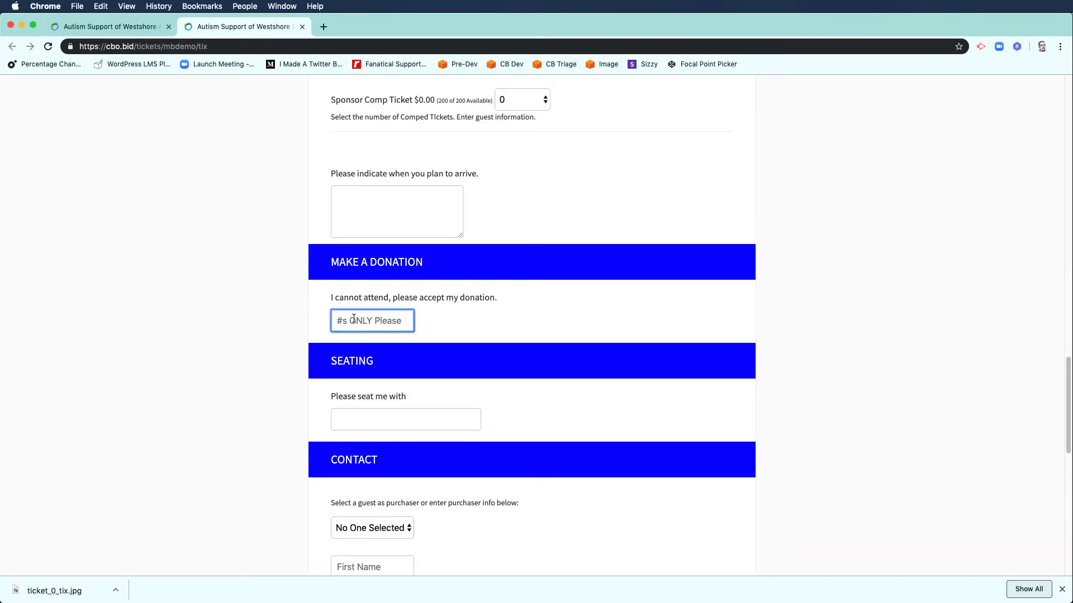
{"action": "type", "text": "100"}
{"action": "scroll", "coordinate": [447, 329], "scroll_direction": "down", "scroll_amount": 3}
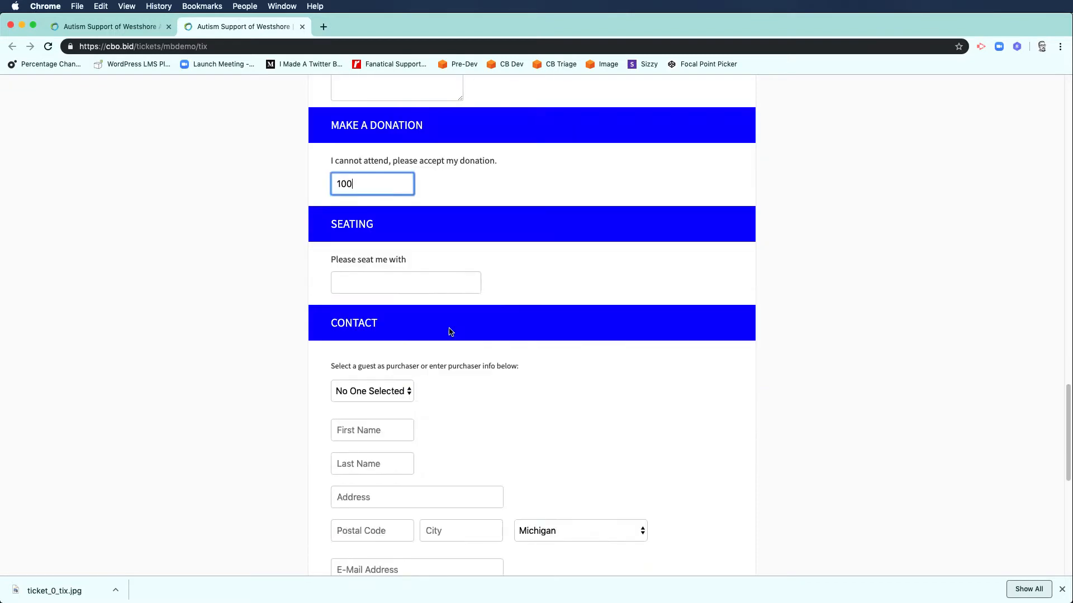
{"action": "left_click", "coordinate": [411, 283]}
{"action": "type", "text": "Roger"}
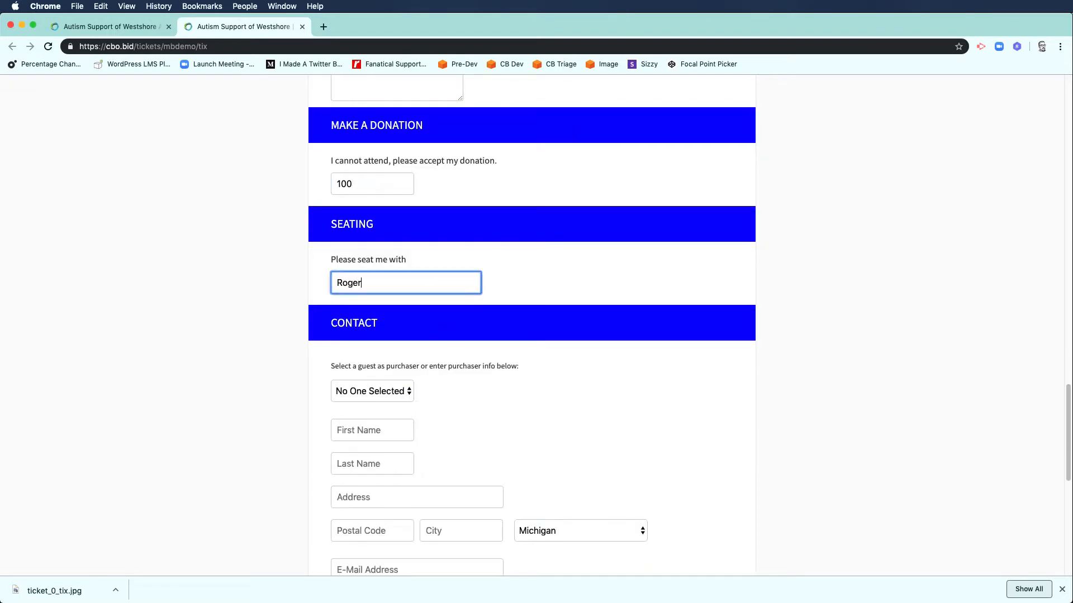
Step: Pick the first guest as purchaser and fill in the purchaser's street address and e-mail
{"action": "scroll", "coordinate": [426, 297], "scroll_direction": "down", "scroll_amount": 2}
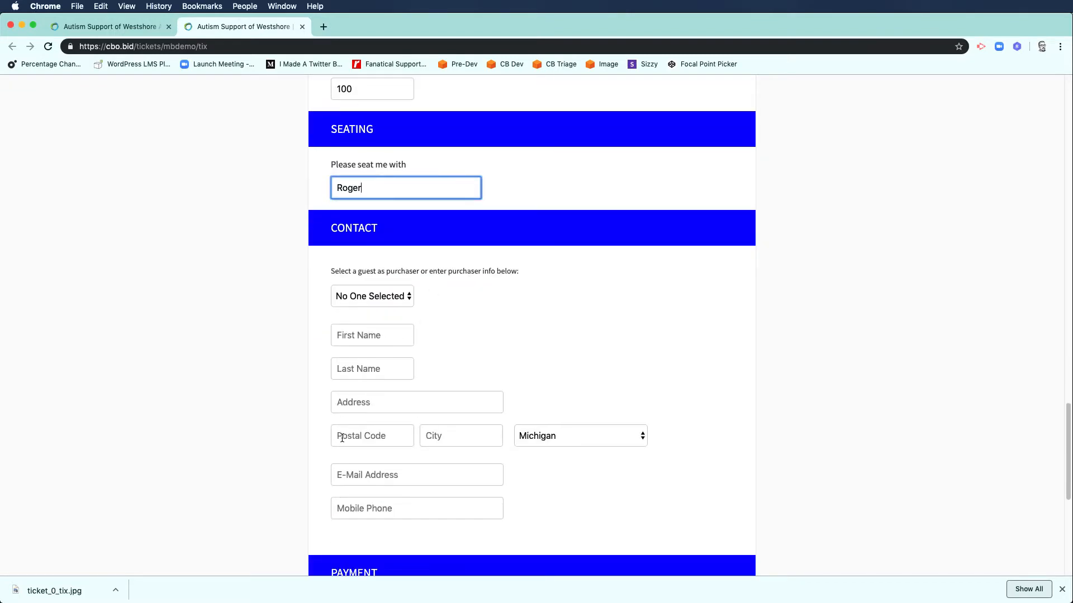
{"action": "left_click", "coordinate": [371, 296]}
{"action": "left_click", "coordinate": [367, 308]}
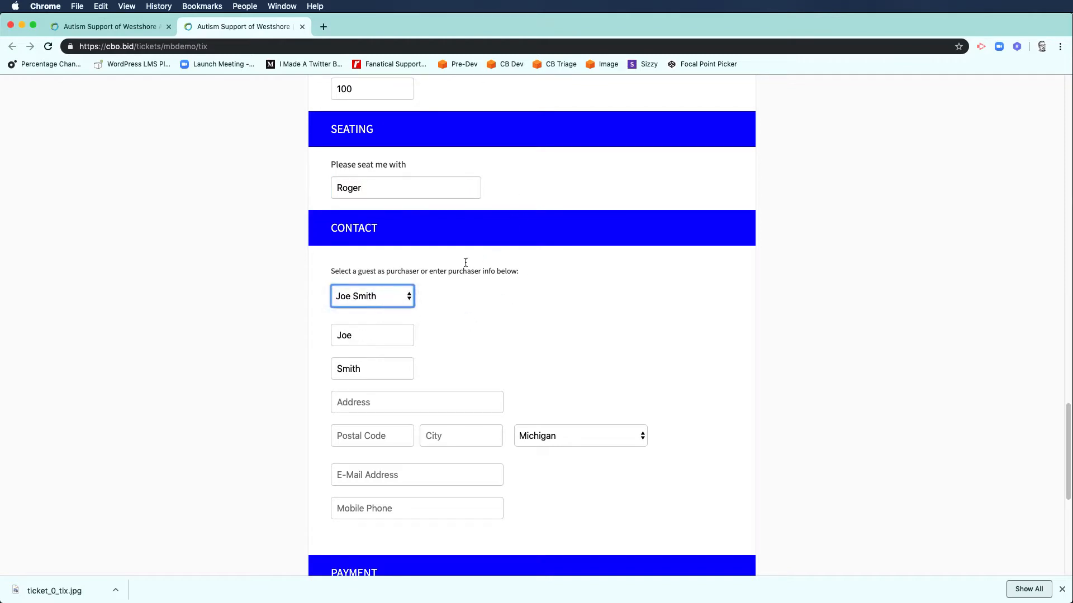
{"action": "scroll", "coordinate": [360, 374], "scroll_direction": "down", "scroll_amount": 2}
{"action": "left_click", "coordinate": [359, 352]}
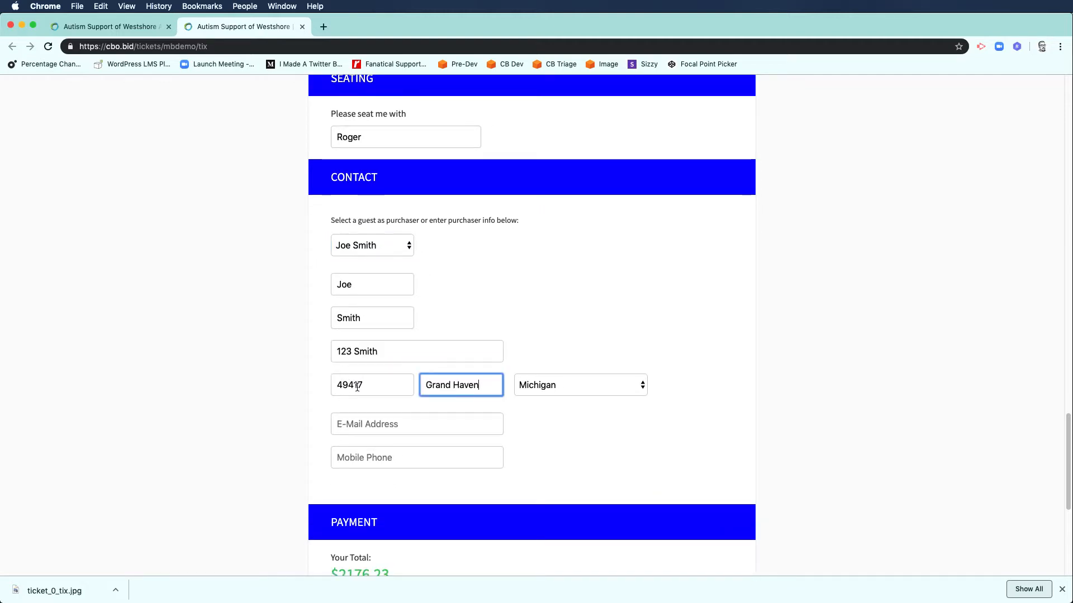
{"action": "left_click", "coordinate": [443, 425]}
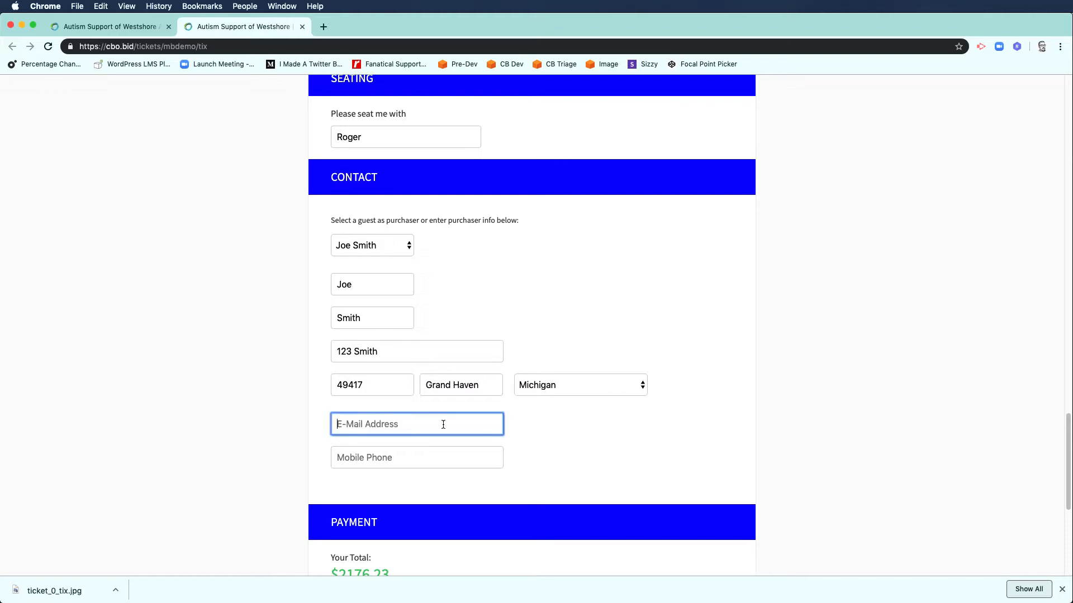
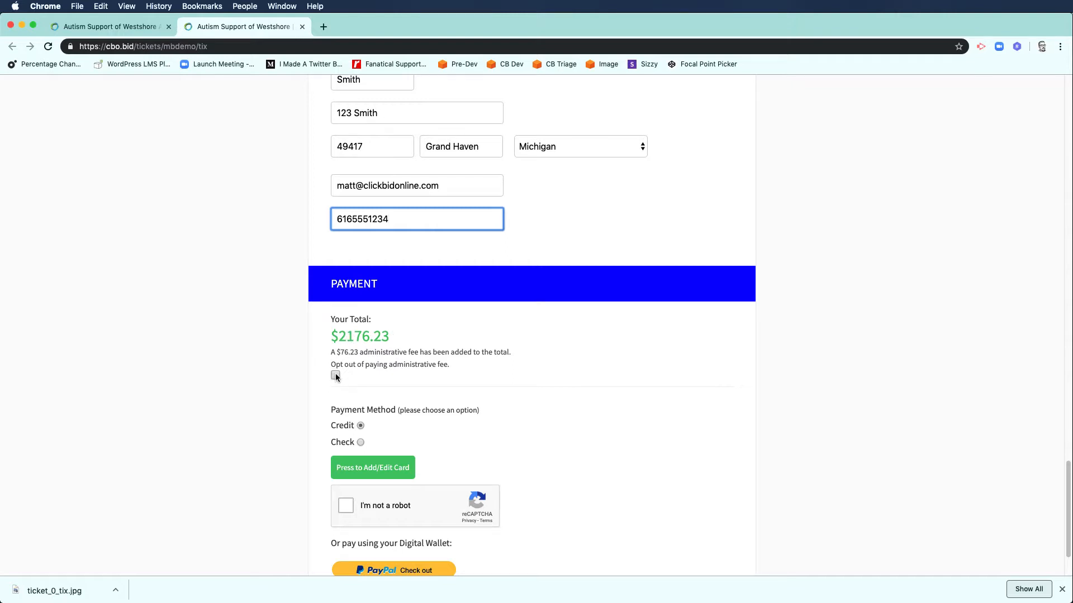
{"action": "scroll", "coordinate": [411, 470], "scroll_direction": "down", "scroll_amount": 3}
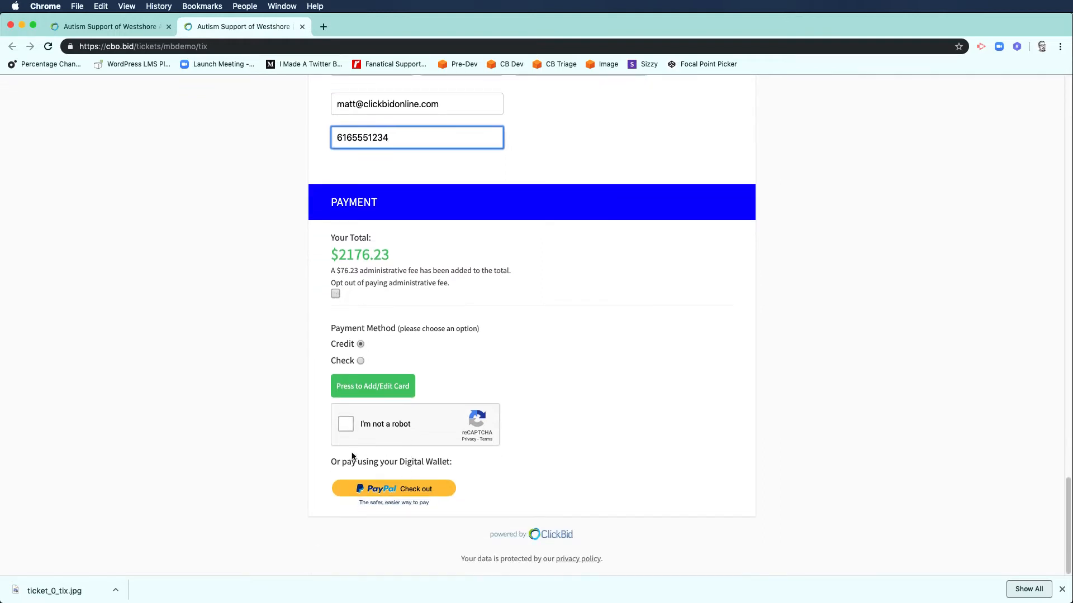
Step: Pay with the test credit card, pass the reCAPTCHA check, and submit the order
{"action": "left_click", "coordinate": [383, 386]}
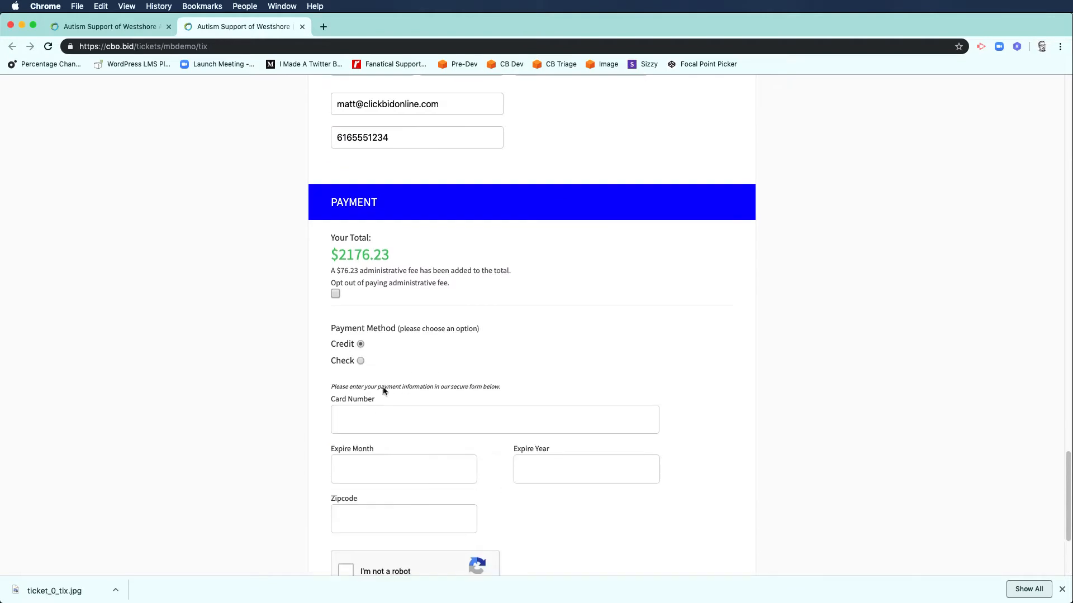
{"action": "left_click", "coordinate": [379, 413]}
{"action": "type", "text": "4111 1111 1111 1111"}
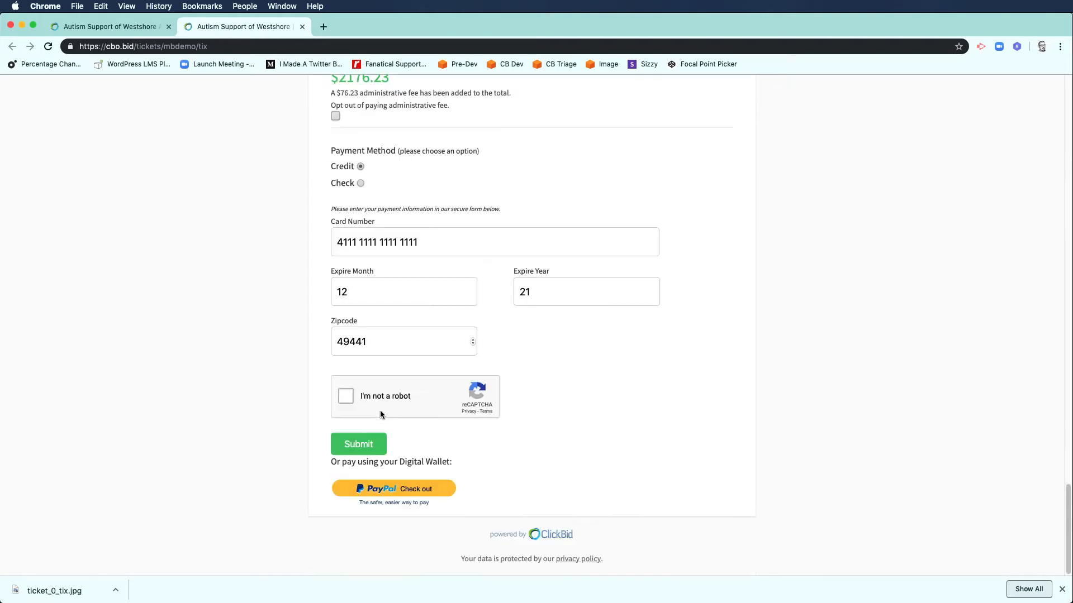
{"action": "left_click", "coordinate": [346, 396]}
{"action": "left_click", "coordinate": [358, 444]}
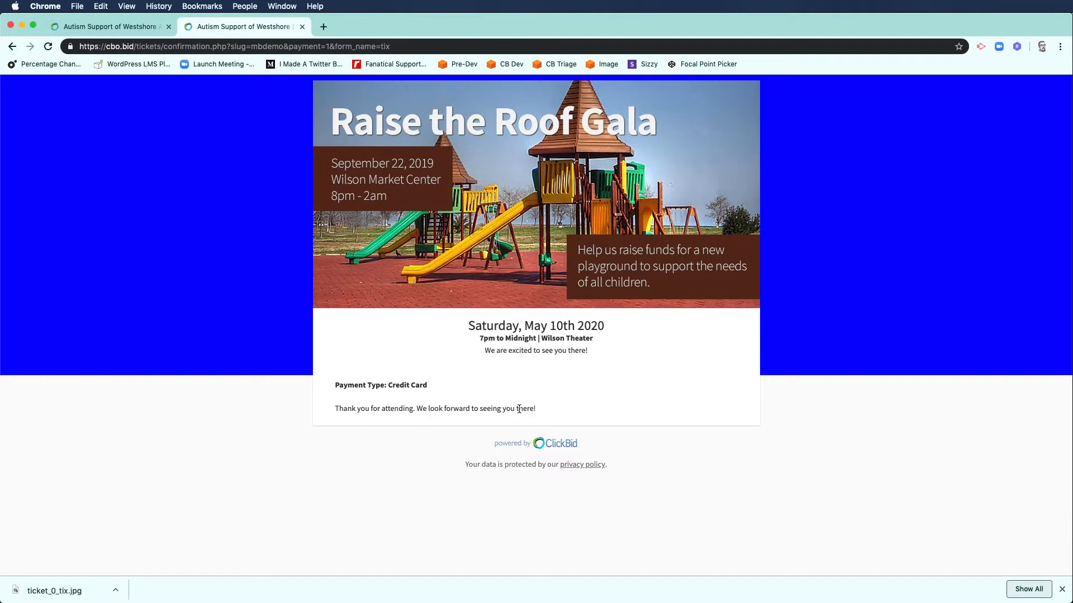
Step: Back in the admin tab, bring up the tix ticket sales list with the $2,000 sponsorship sale
{"action": "left_click", "coordinate": [133, 27]}
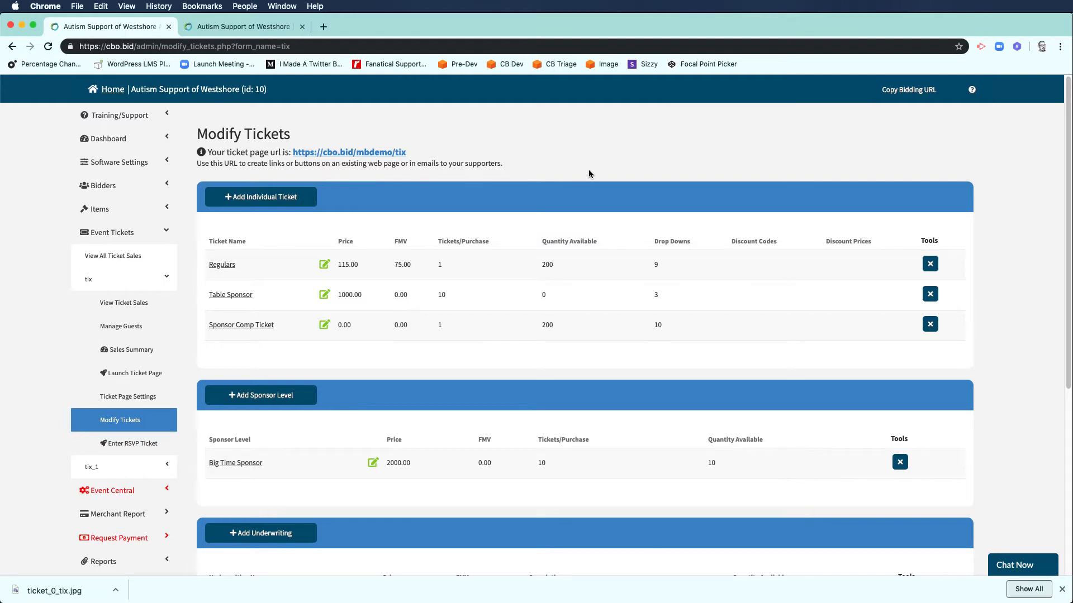
{"action": "scroll", "coordinate": [145, 314], "scroll_direction": "down", "scroll_amount": 1}
{"action": "left_click", "coordinate": [146, 307]}
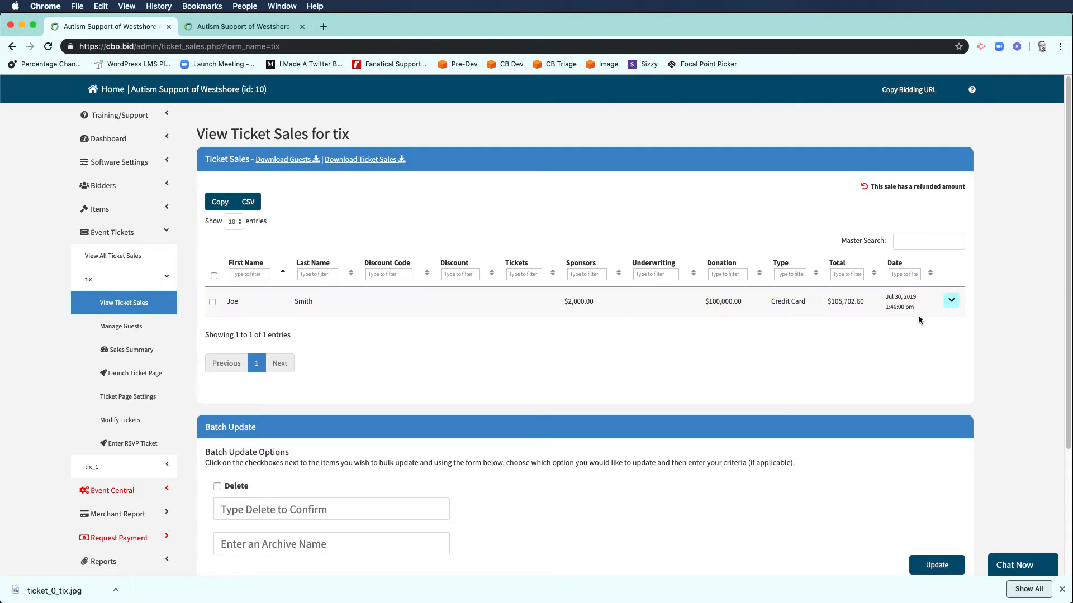
{"action": "scroll", "coordinate": [848, 341], "scroll_direction": "down", "scroll_amount": 3}
Step: Open the $2,000 sponsorship sale's Details and scroll through its guest list
{"action": "left_click", "coordinate": [950, 223]}
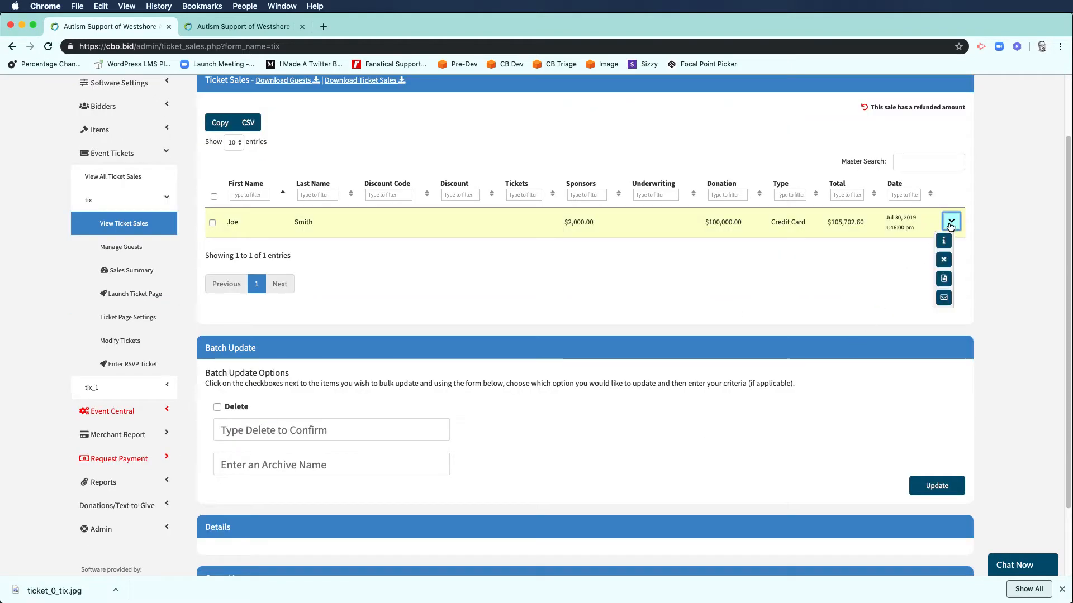
{"action": "left_click", "coordinate": [943, 241]}
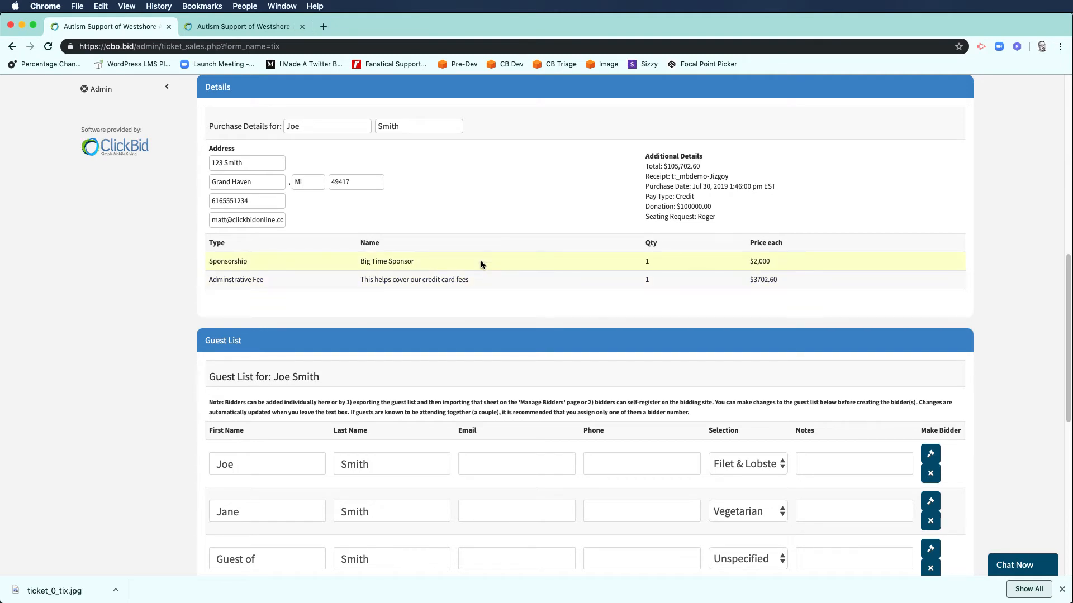
{"action": "scroll", "coordinate": [483, 260], "scroll_direction": "up", "scroll_amount": 3}
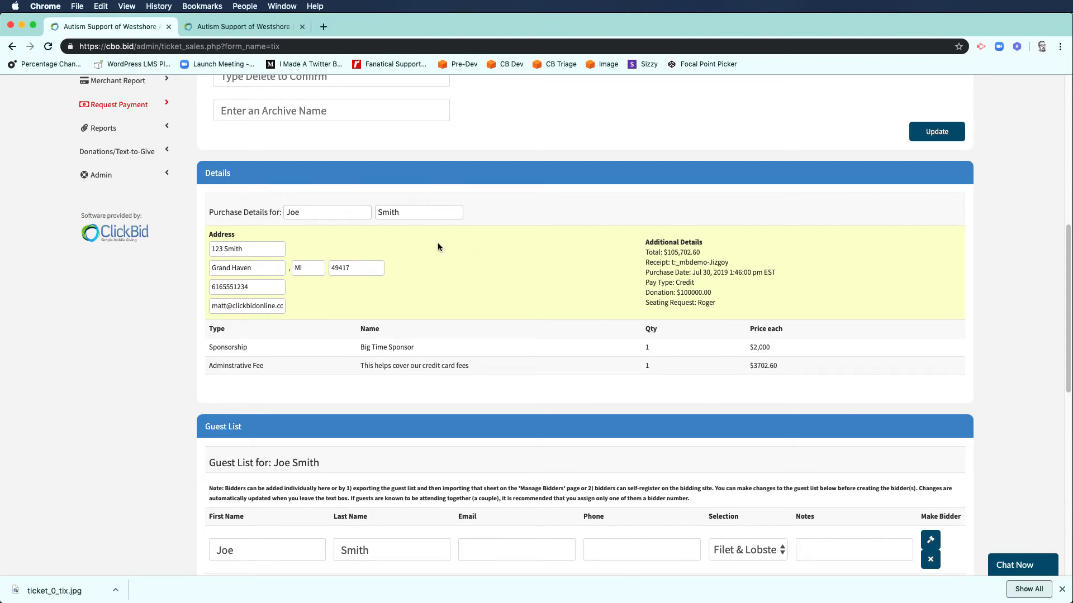
{"action": "scroll", "coordinate": [436, 268], "scroll_direction": "down", "scroll_amount": 10}
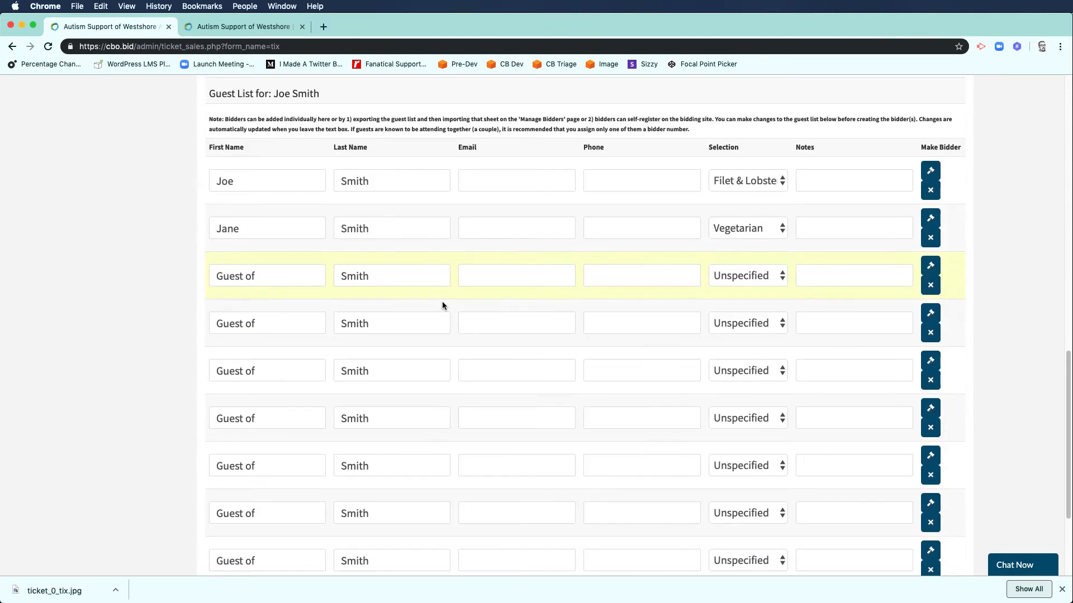
{"action": "scroll", "coordinate": [296, 190], "scroll_direction": "down", "scroll_amount": 1}
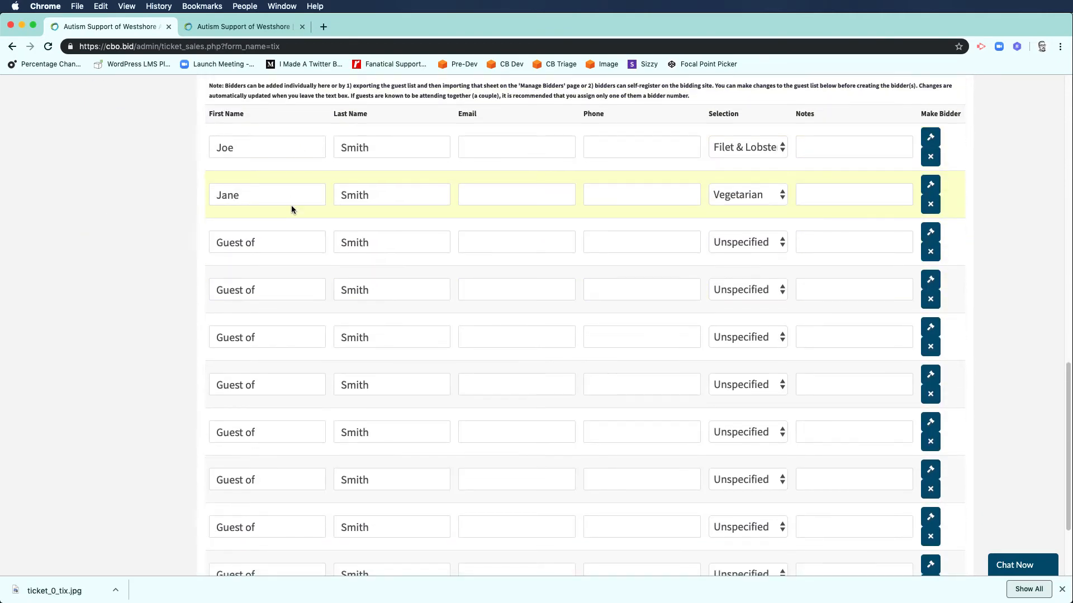
{"action": "scroll", "coordinate": [290, 380], "scroll_direction": "down", "scroll_amount": 2}
{"action": "scroll", "coordinate": [291, 374], "scroll_direction": "up", "scroll_amount": 1}
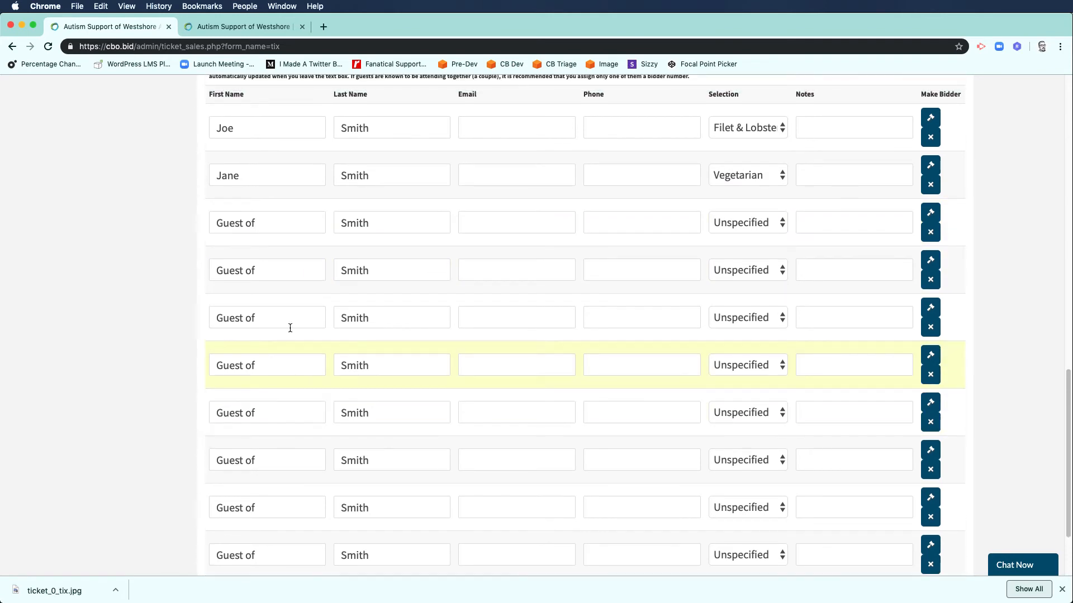
{"action": "scroll", "coordinate": [290, 328], "scroll_direction": "up", "scroll_amount": 4}
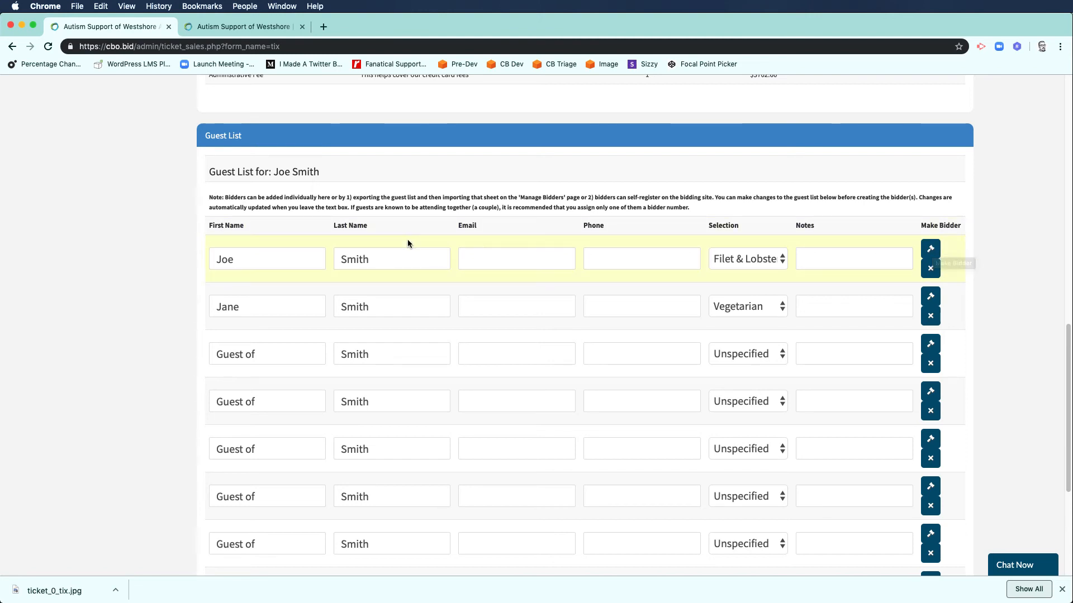
{"action": "scroll", "coordinate": [498, 249], "scroll_direction": "down", "scroll_amount": 2}
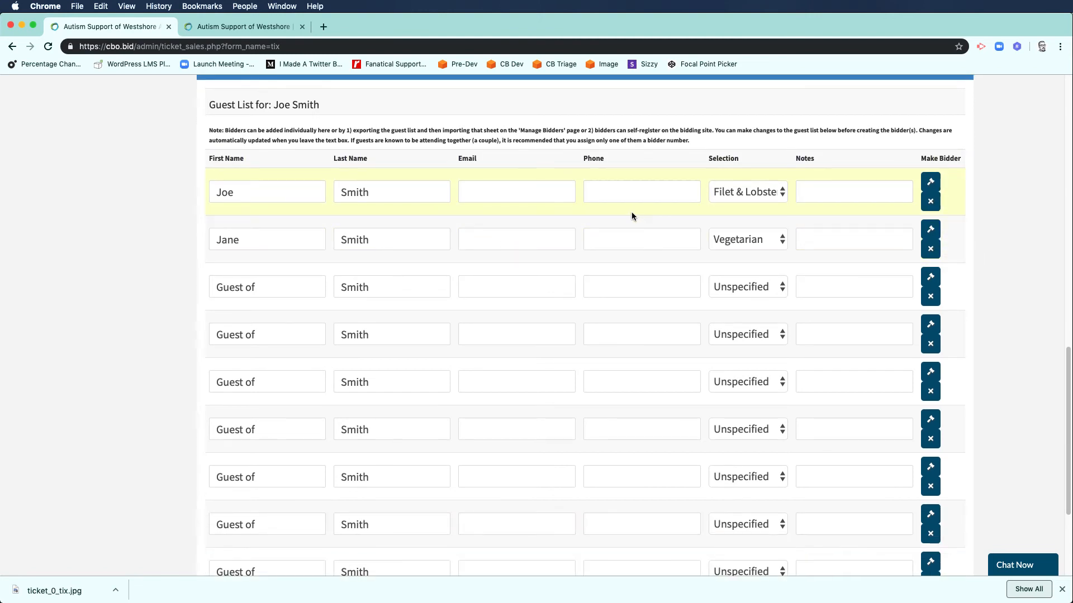
Step: Fill in e-mail addresses for the first and second guests
{"action": "left_click", "coordinate": [520, 189]}
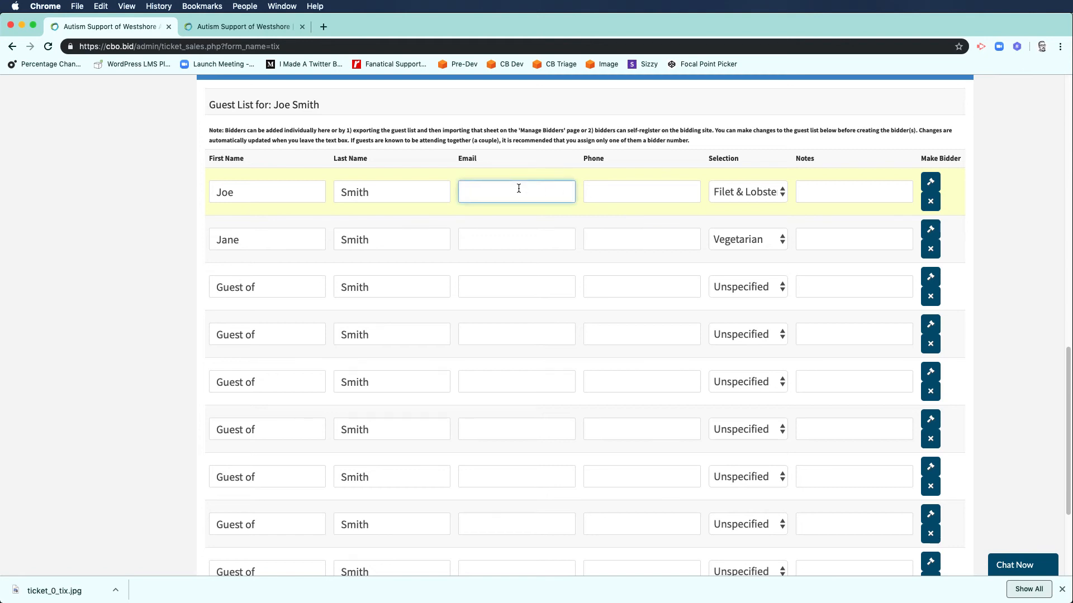
{"action": "type", "text": "joe@example.com"}
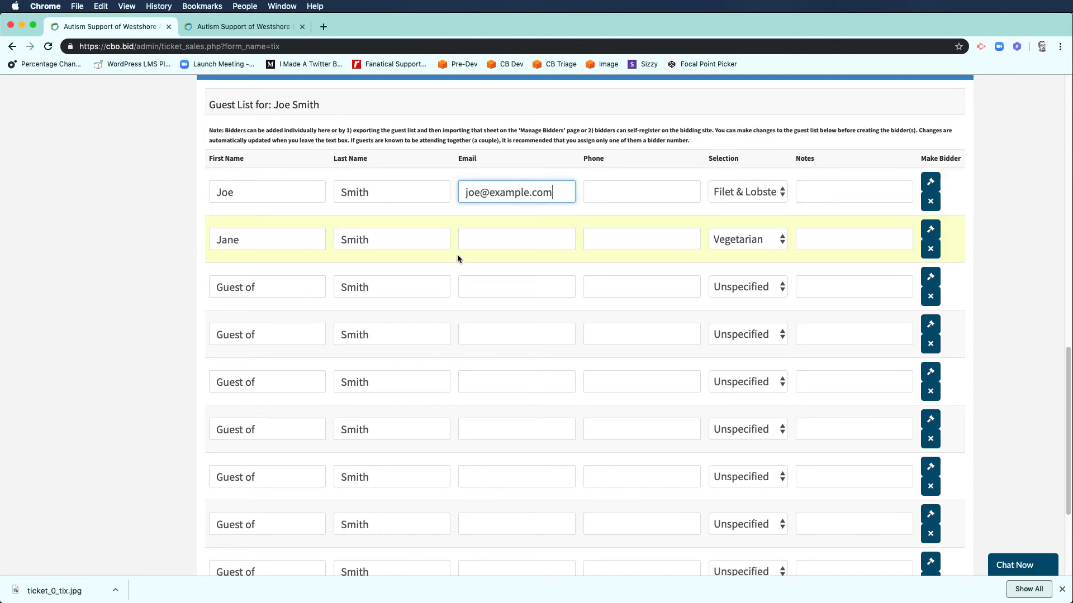
{"action": "left_click", "coordinate": [472, 239]}
{"action": "type", "text": "jane"}
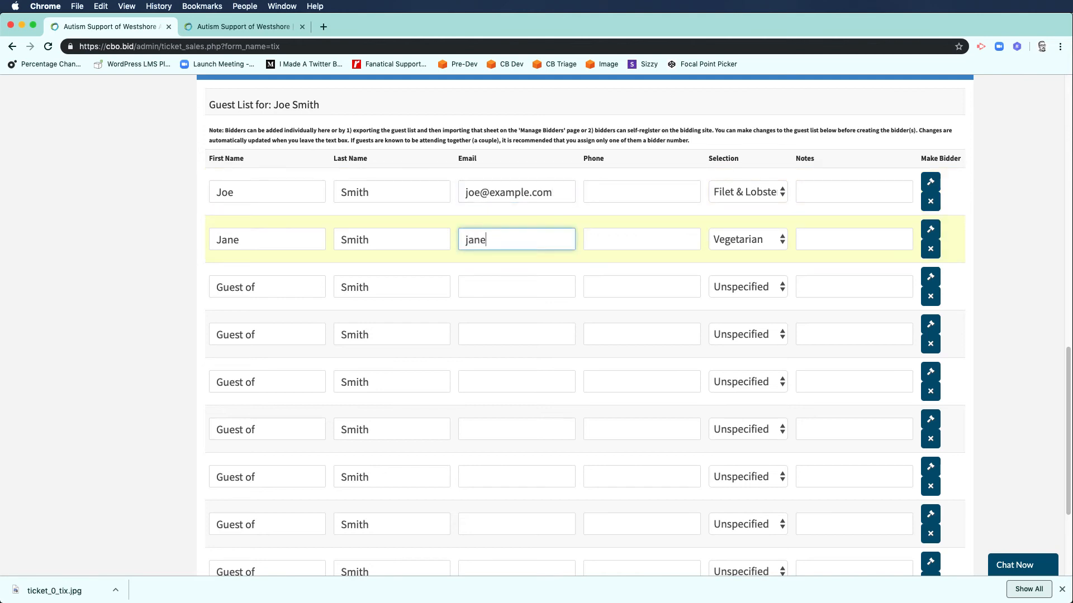
{"action": "type", "text": "@example.com"}
Step: Enter the first guest's phone number and review the updated guest list
{"action": "left_click", "coordinate": [604, 192]}
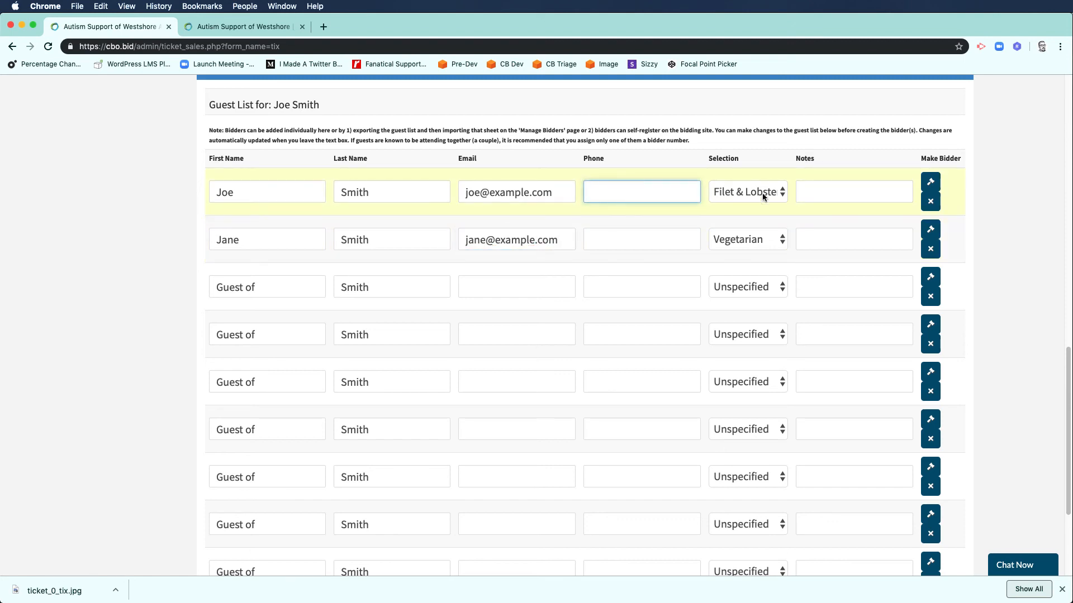
{"action": "type", "text": "6165554568"}
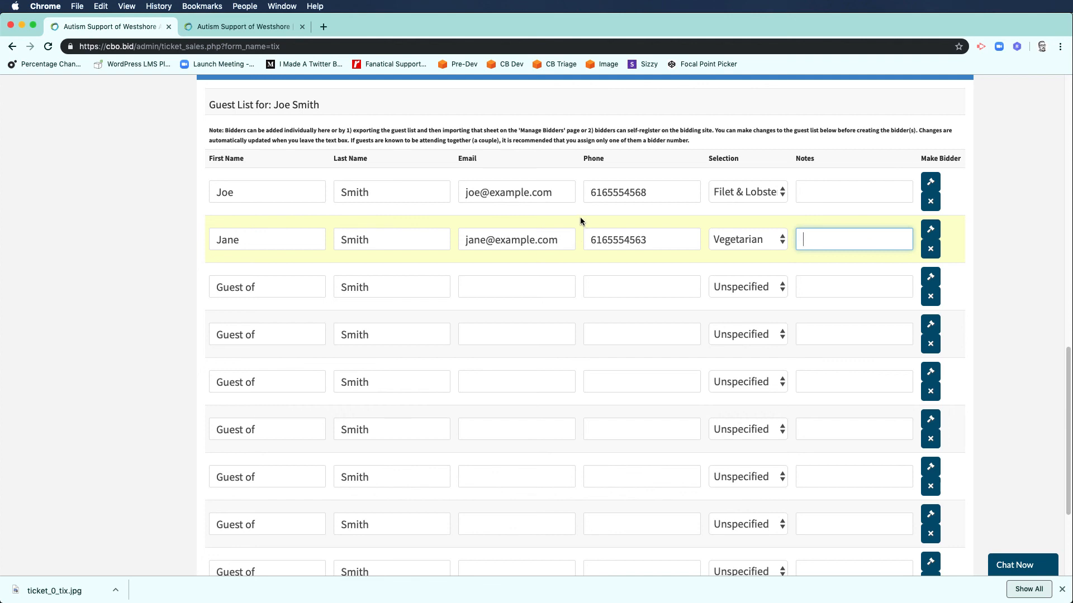
{"action": "scroll", "coordinate": [461, 193], "scroll_direction": "down", "scroll_amount": 1}
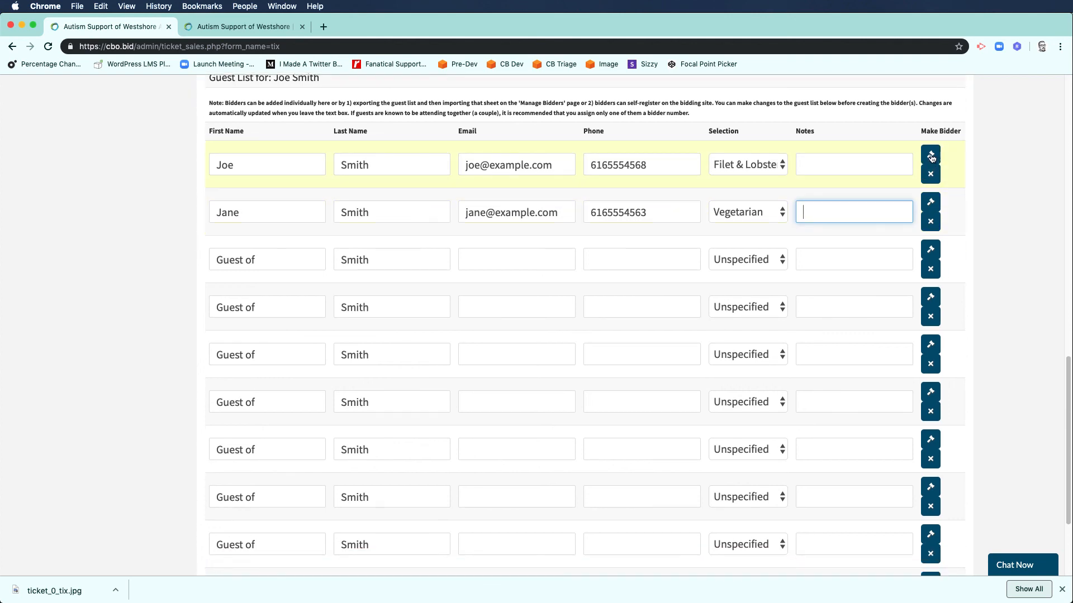
{"action": "scroll", "coordinate": [591, 280], "scroll_direction": "down", "scroll_amount": 5}
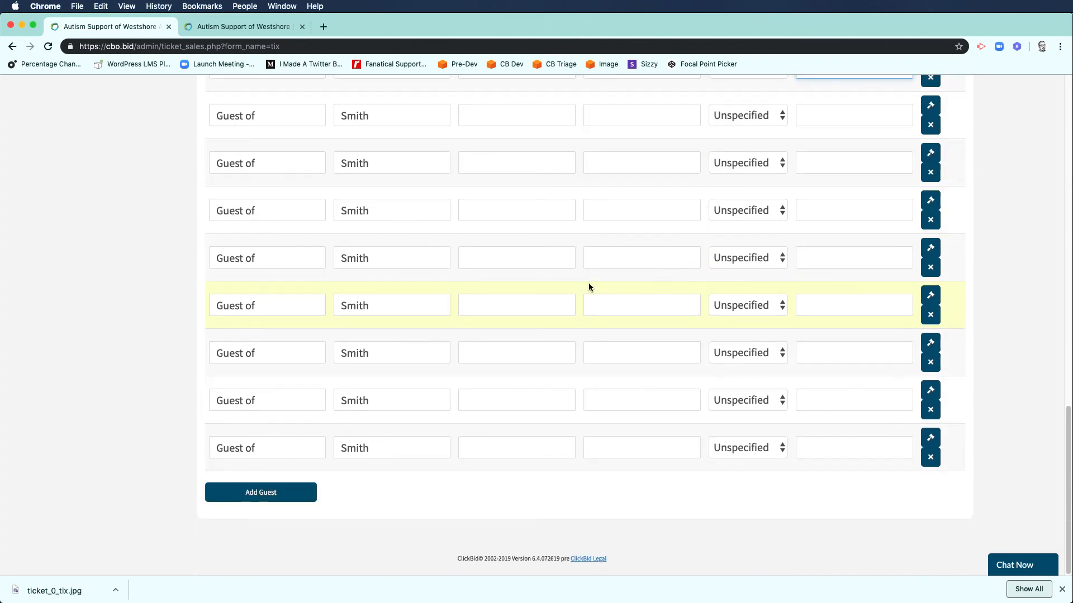
{"action": "scroll", "coordinate": [588, 286], "scroll_direction": "up", "scroll_amount": 7}
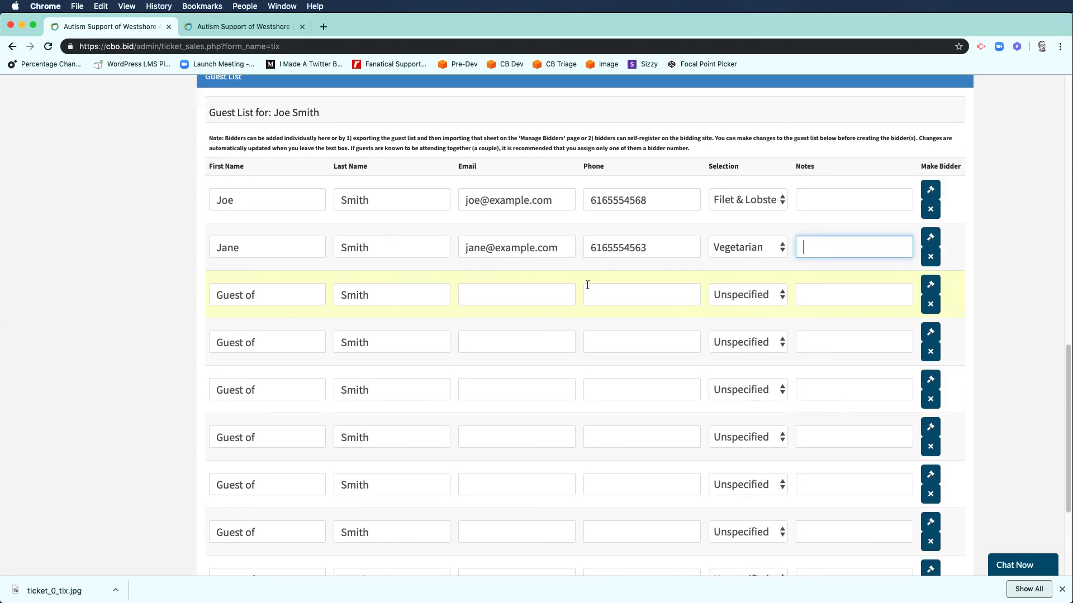
{"action": "scroll", "coordinate": [575, 292], "scroll_direction": "up", "scroll_amount": 15}
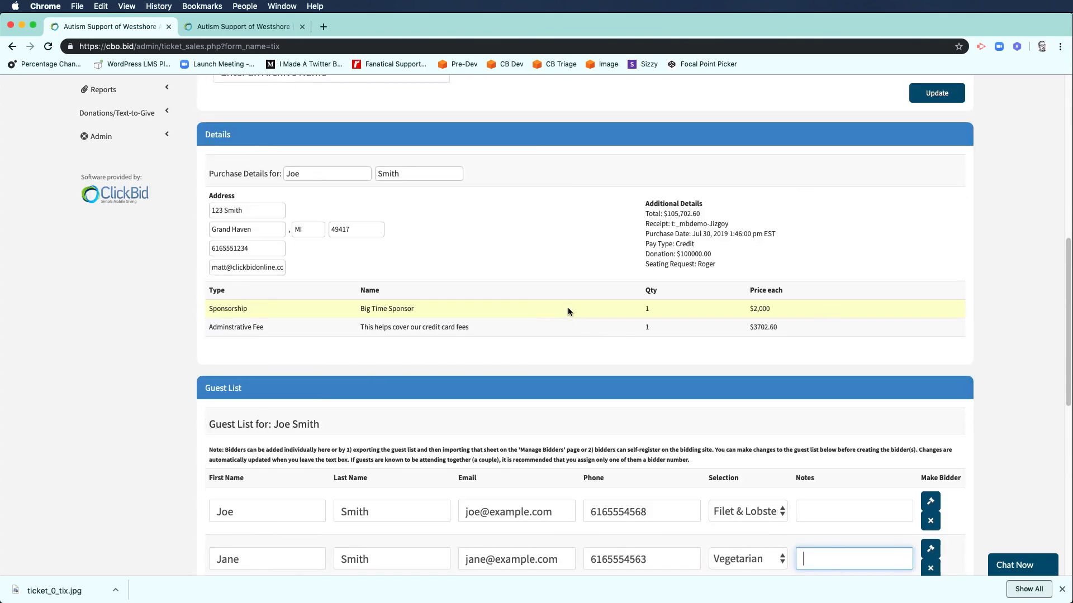